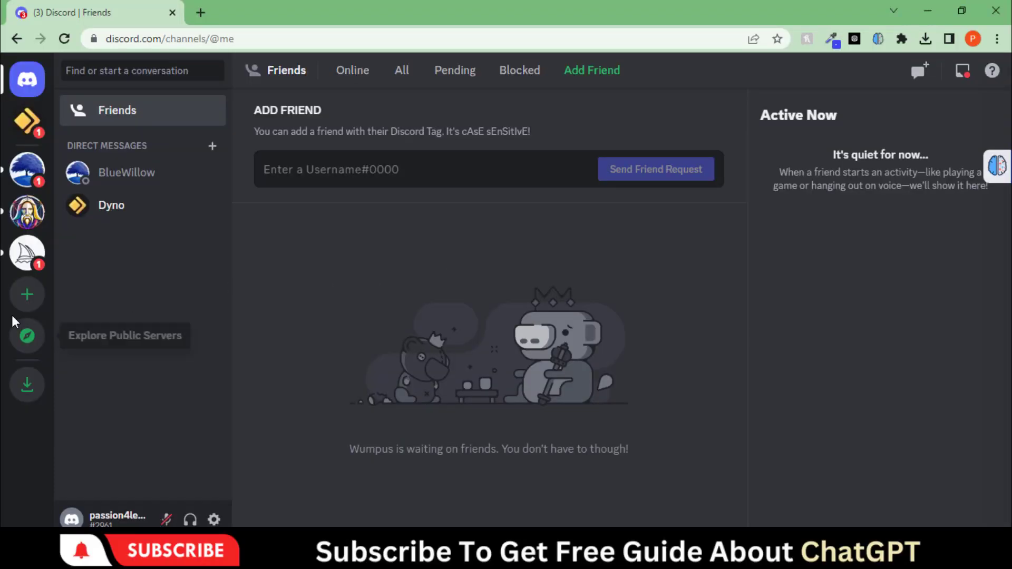
# Create a new server from scratch with its default name, skipping the audience question and dismissing the tip
pyautogui.click(24, 294)
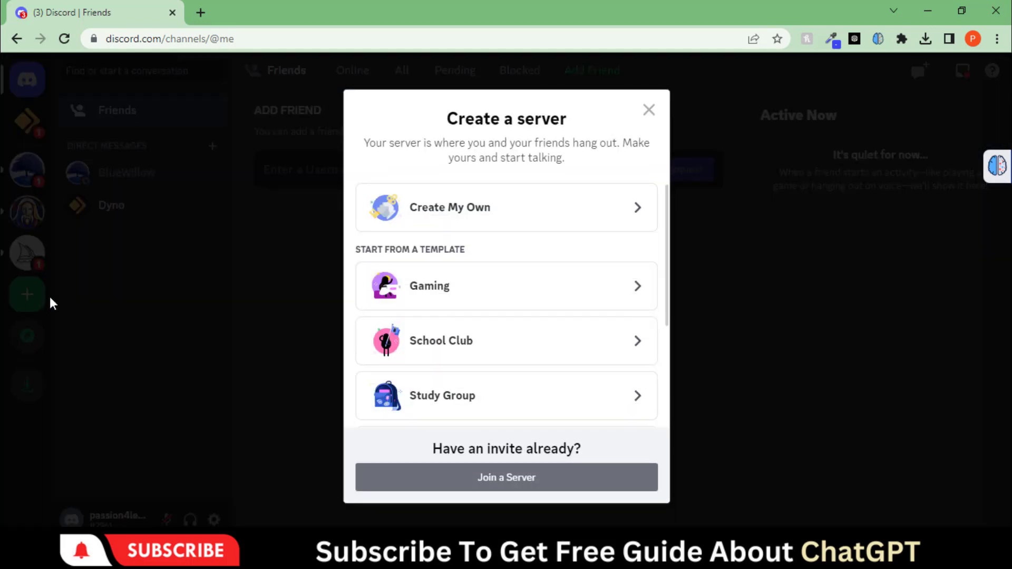
pyautogui.click(431, 214)
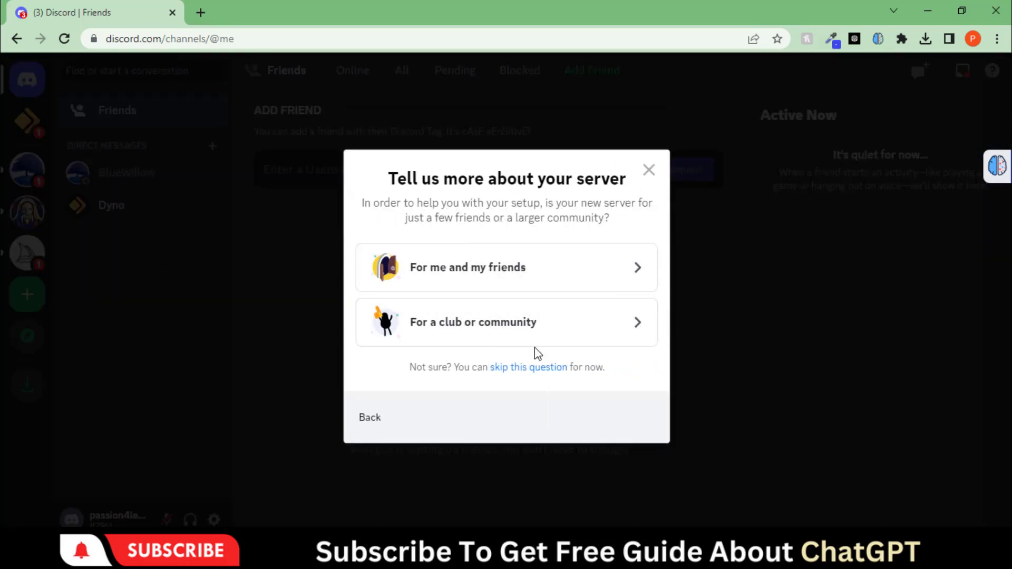
pyautogui.click(535, 370)
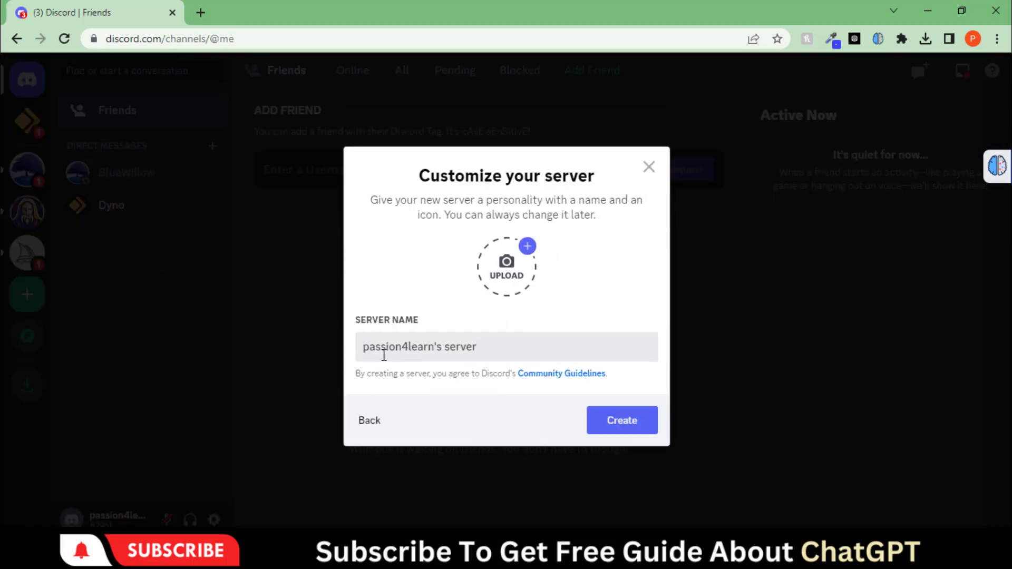
pyautogui.click(607, 425)
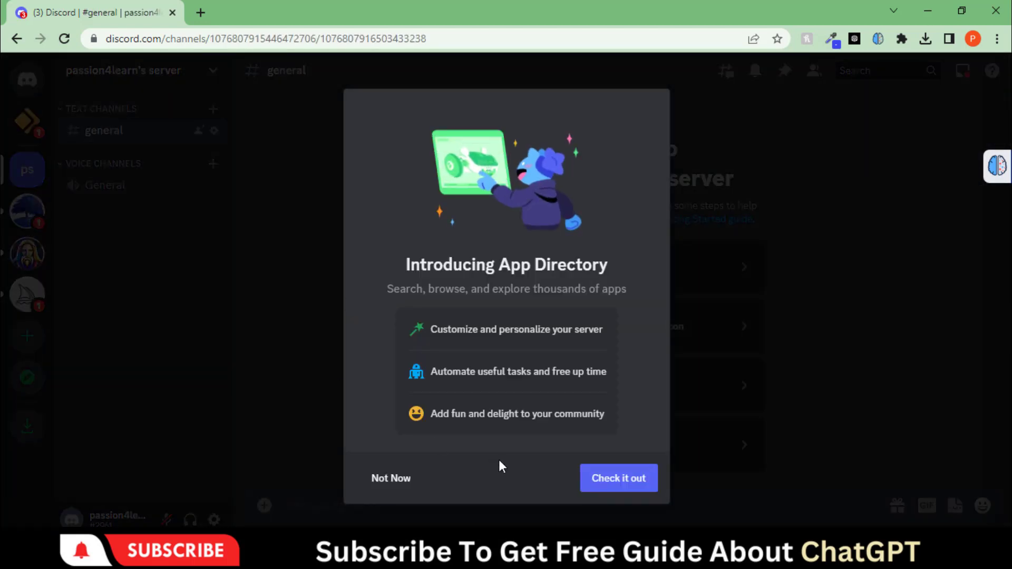
pyautogui.click(388, 481)
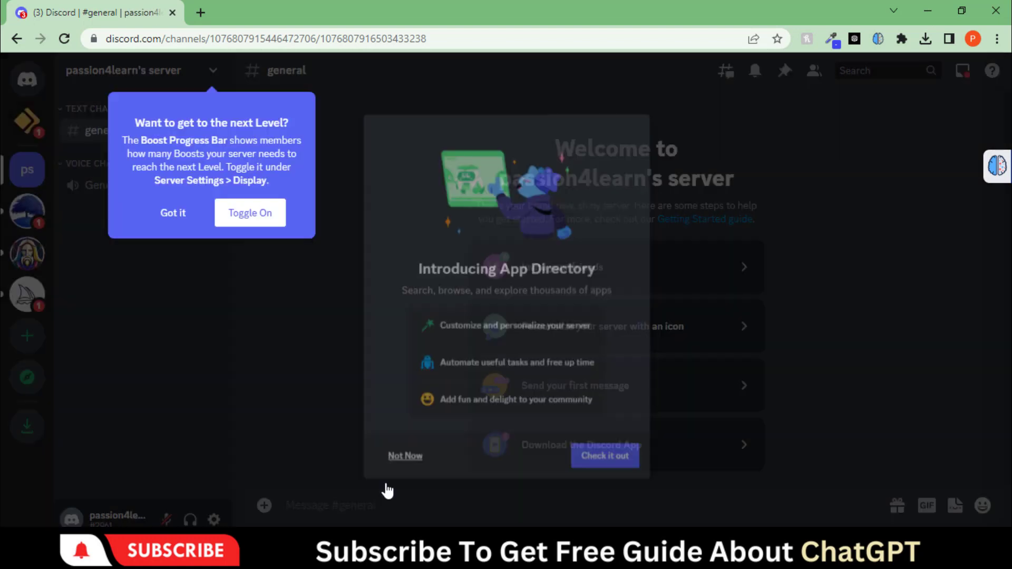
pyautogui.click(291, 299)
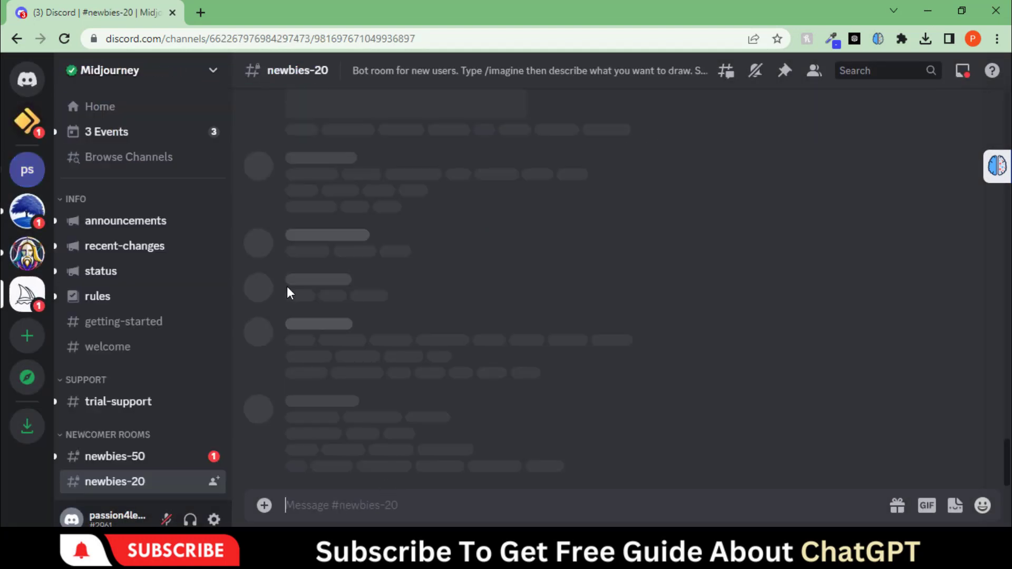
pyautogui.click(132, 456)
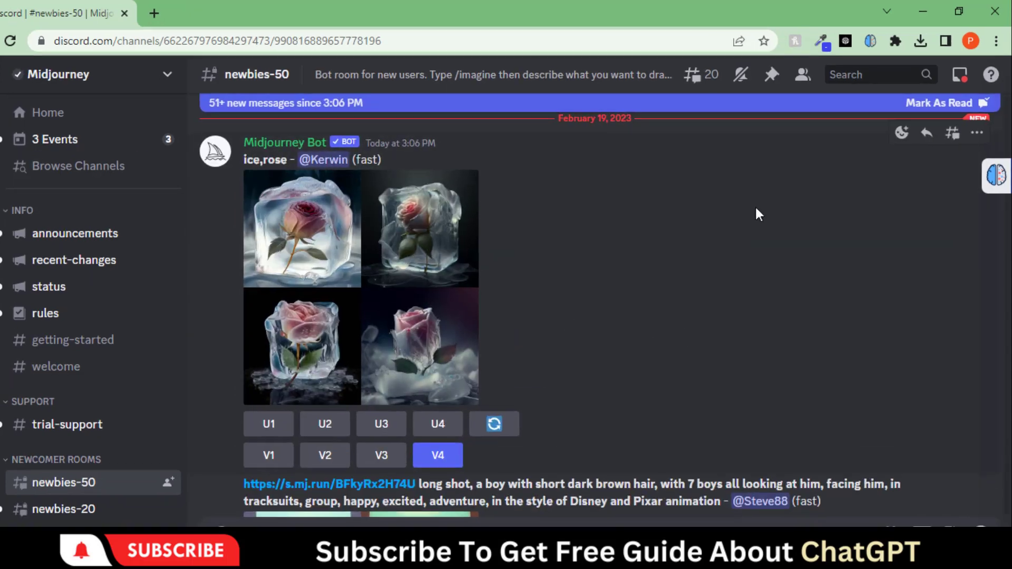
pyautogui.click(803, 74)
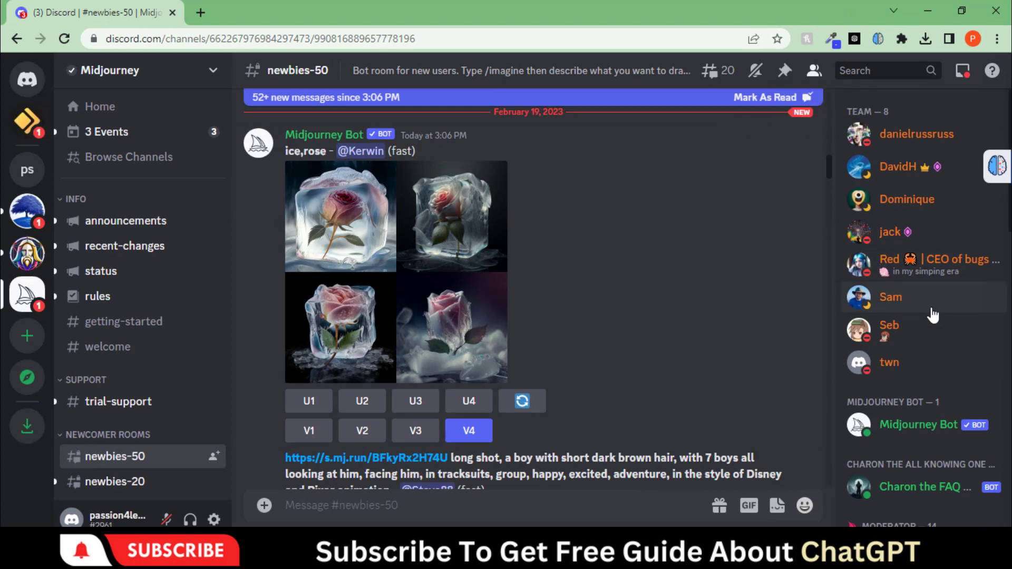
pyautogui.click(943, 433)
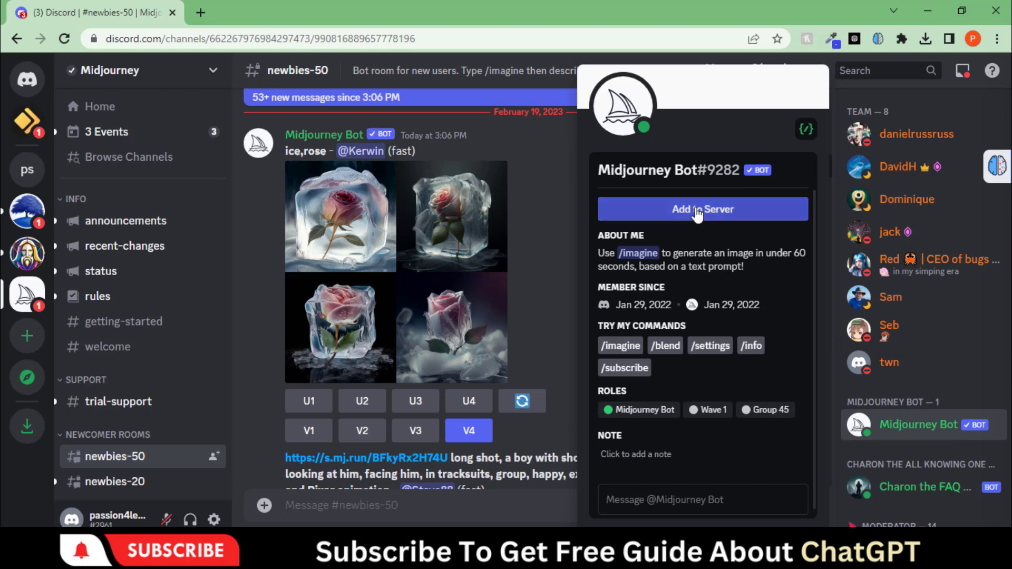
# Add the Midjourney Bot to the new server, authorize its permissions and pass the human check
pyautogui.click(696, 211)
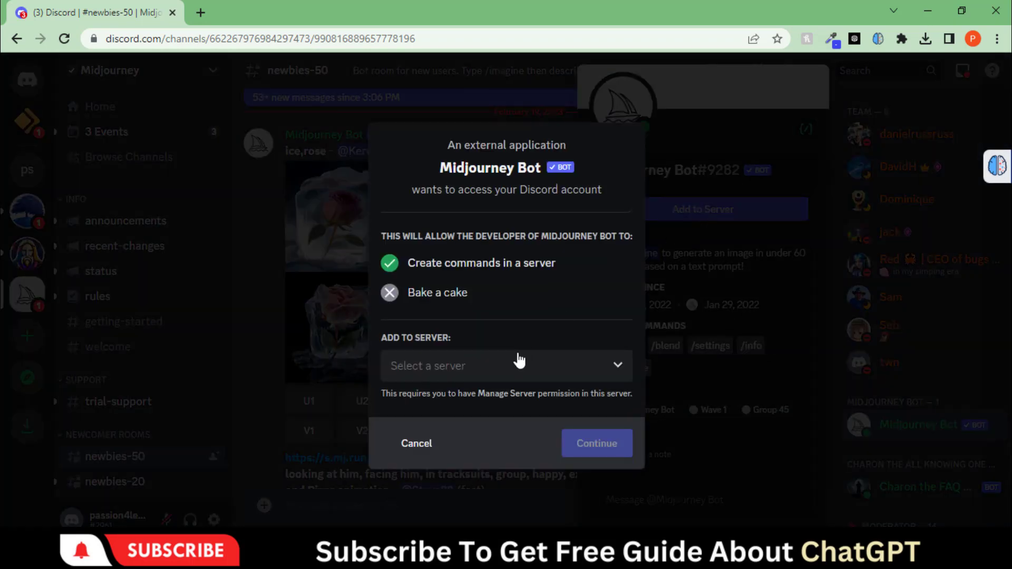
pyautogui.click(515, 369)
pyautogui.click(488, 400)
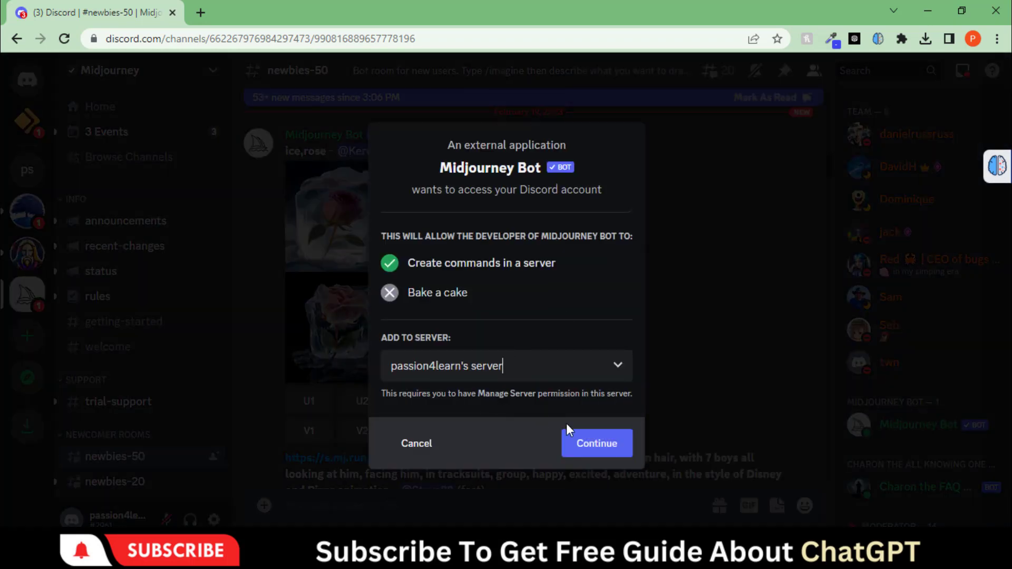
pyautogui.click(602, 447)
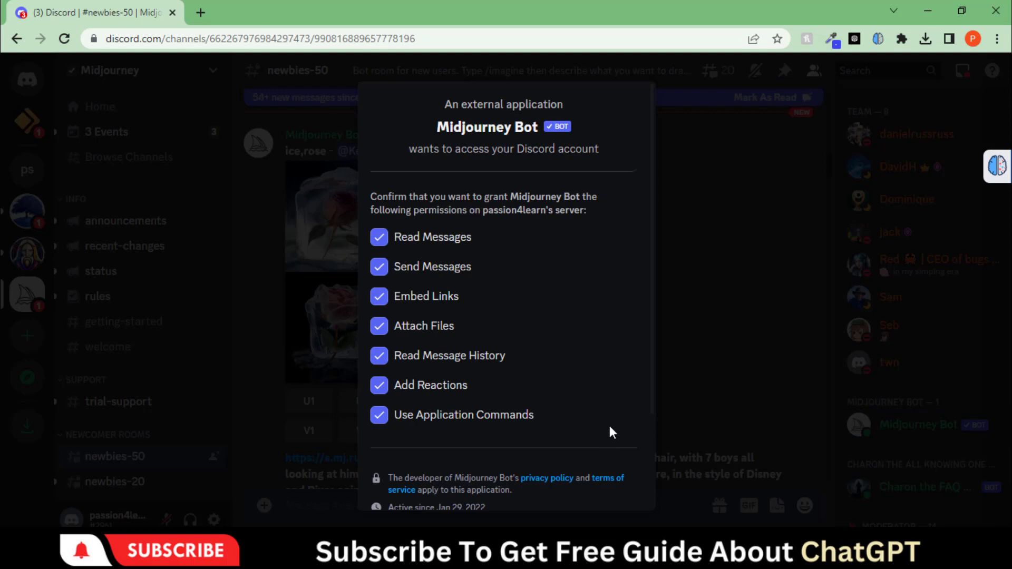
pyautogui.scroll(-2, 607, 401)
pyautogui.click(601, 482)
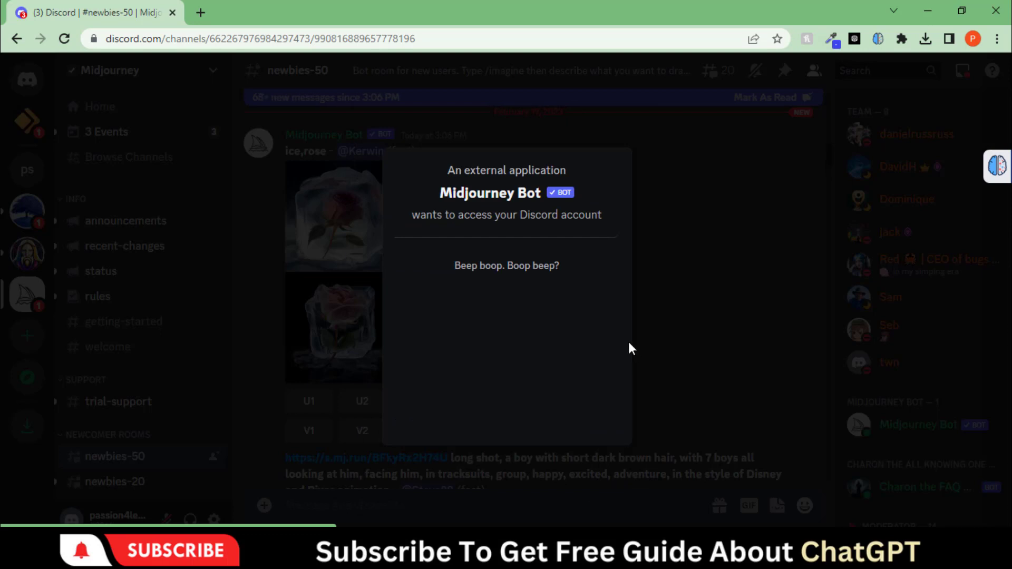
pyautogui.click(421, 318)
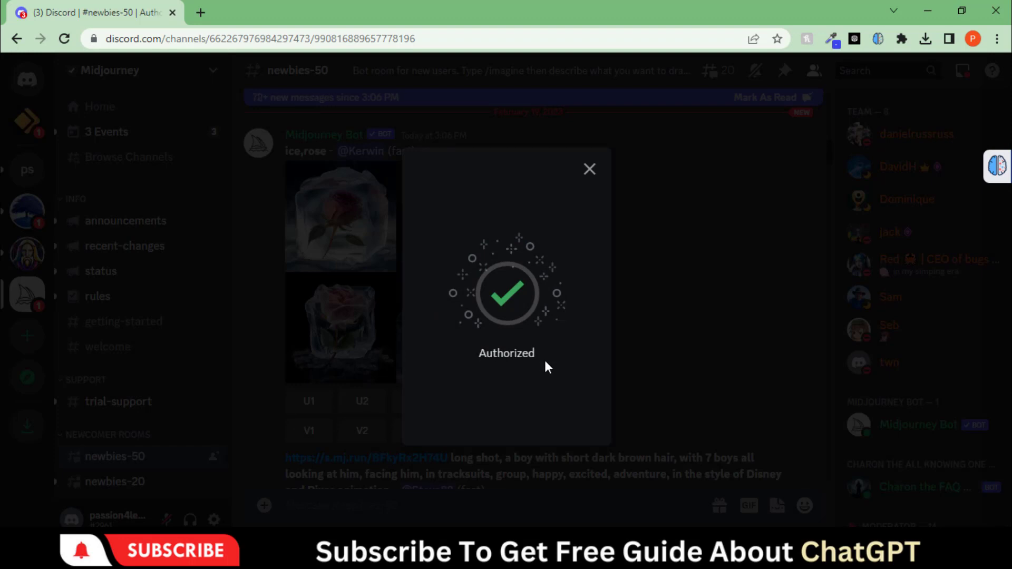
pyautogui.click(590, 169)
# Upload young man 1.jpg, then Young Man 2.jpg and young man 3.jpg, to the new server's #general
pyautogui.click(27, 173)
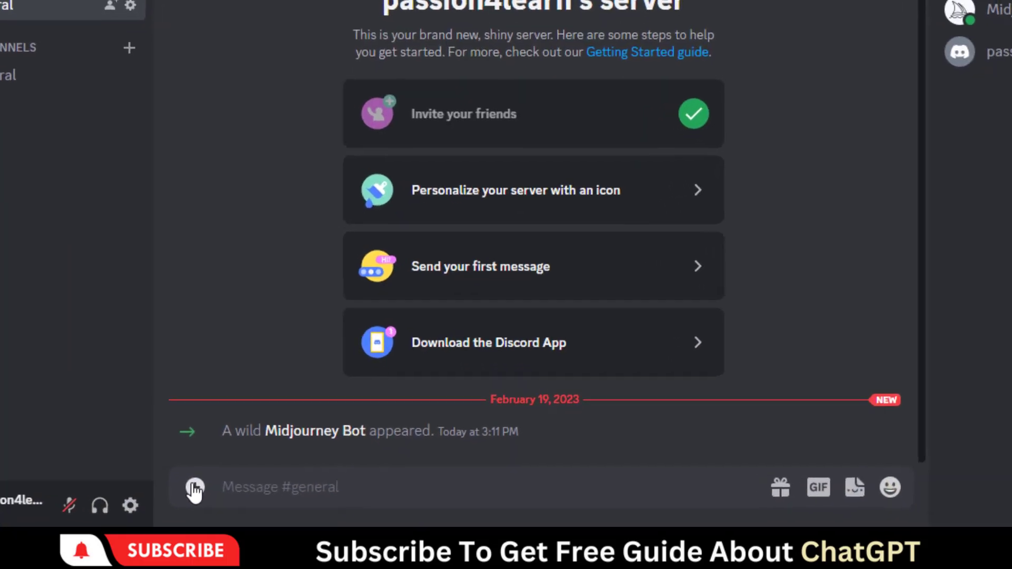
pyautogui.click(195, 489)
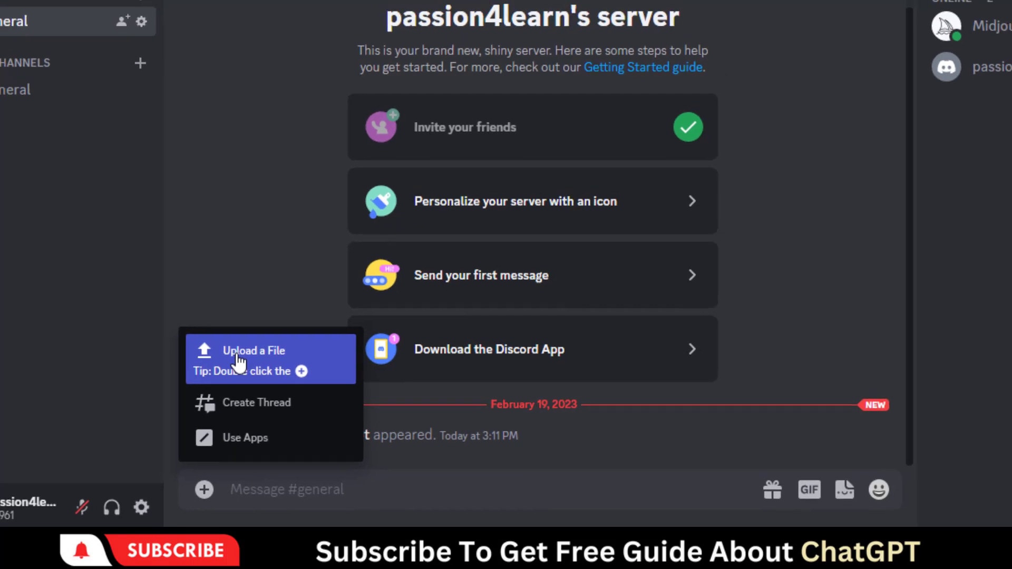
pyautogui.click(238, 357)
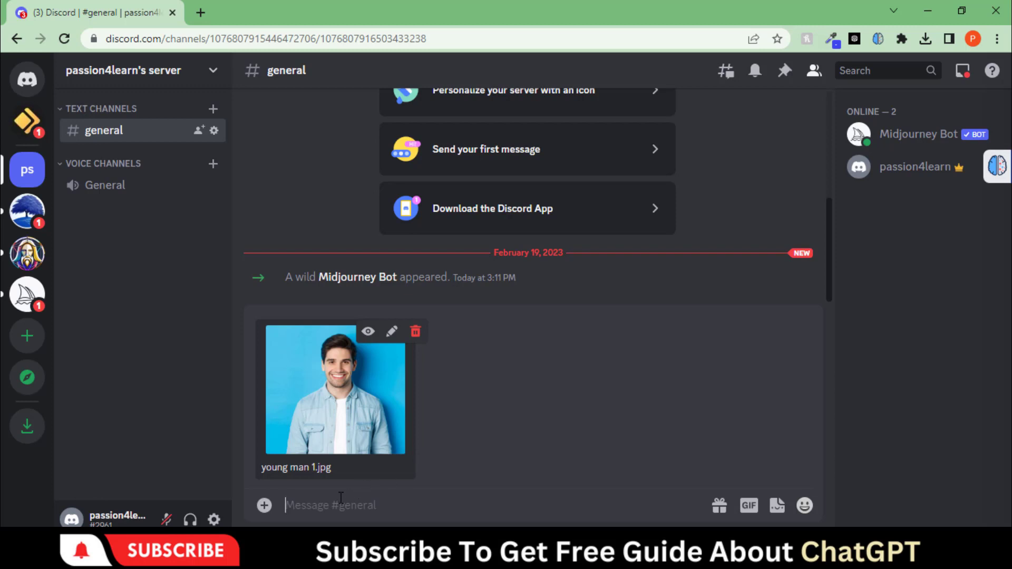
pyautogui.press('Return')
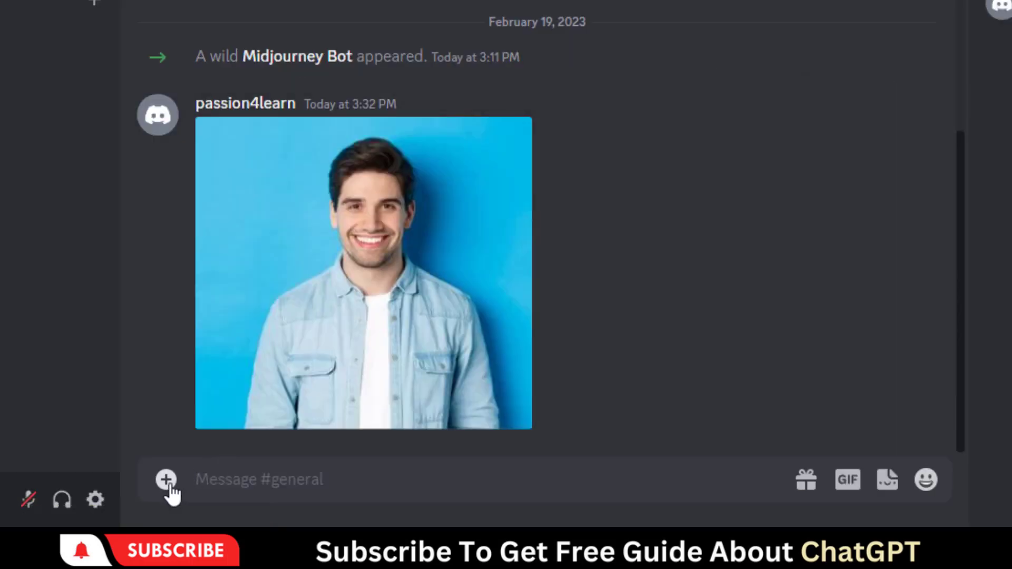
pyautogui.click(264, 506)
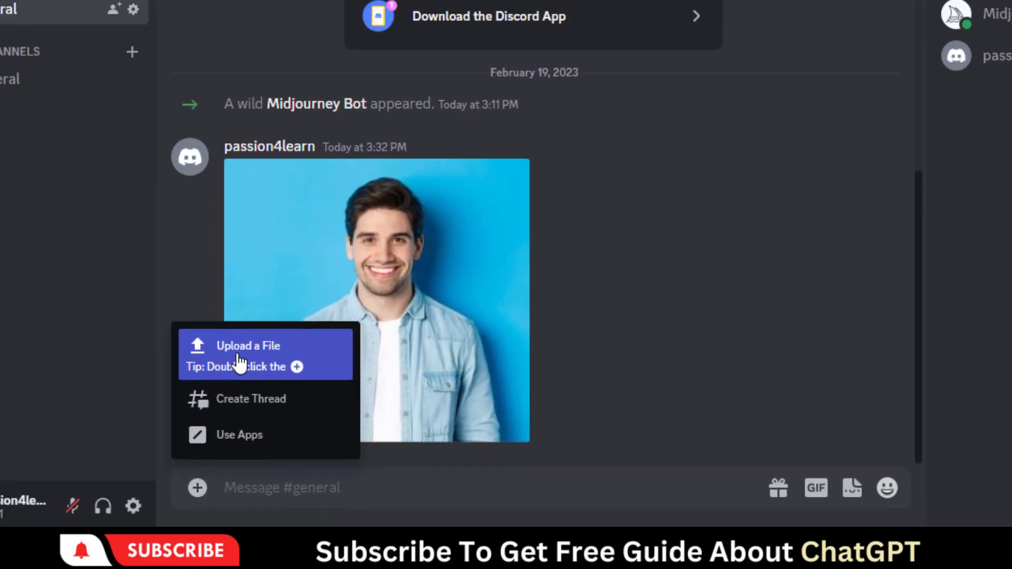
pyautogui.click(213, 322)
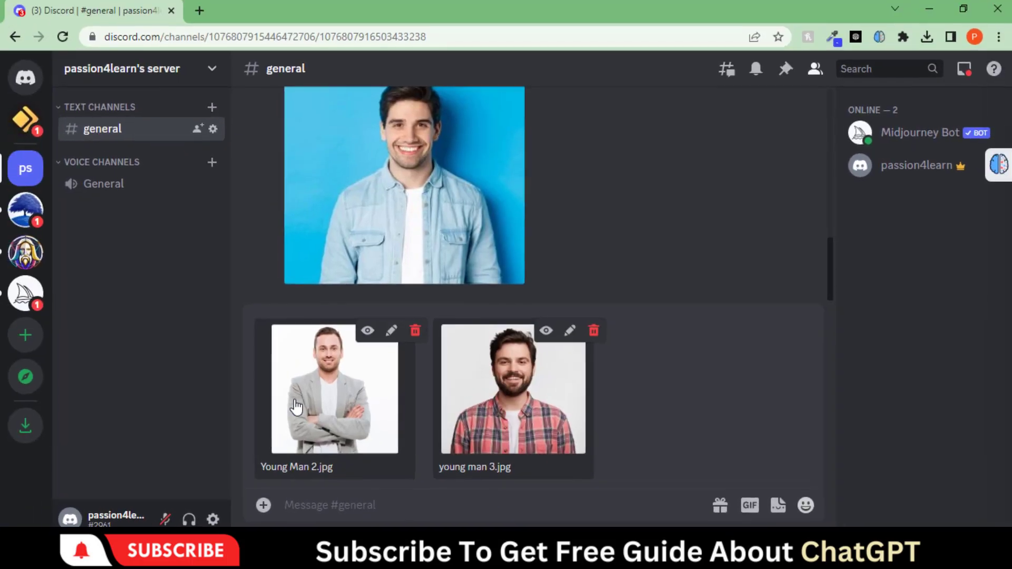
pyautogui.press('Return')
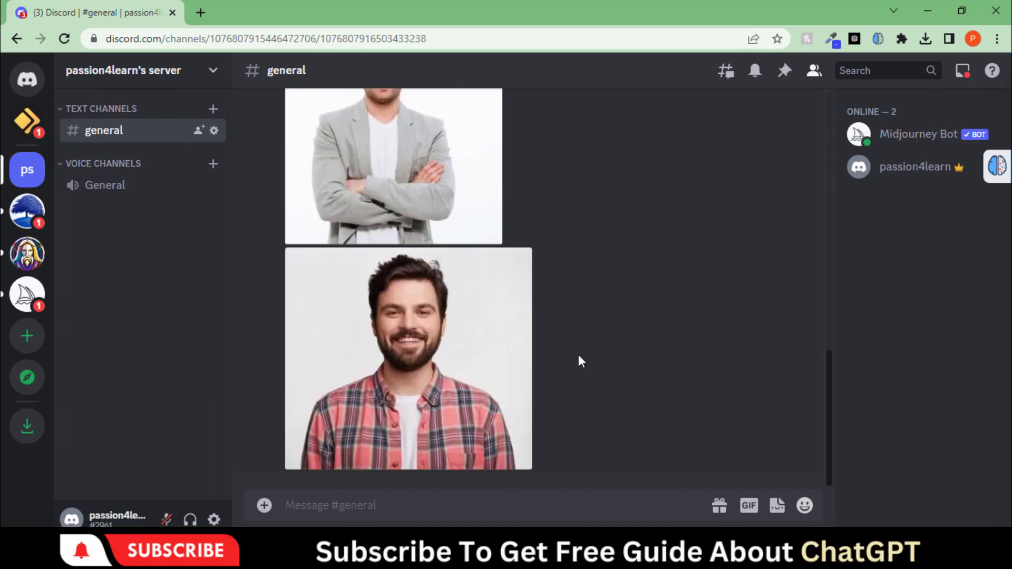
# Copy the image address of the enlarged blue-shirt portrait photo
pyautogui.scroll(5, 578, 354)
pyautogui.scroll(-5, 578, 354)
pyautogui.scroll(-1, 579, 354)
pyautogui.scroll(4, 517, 412)
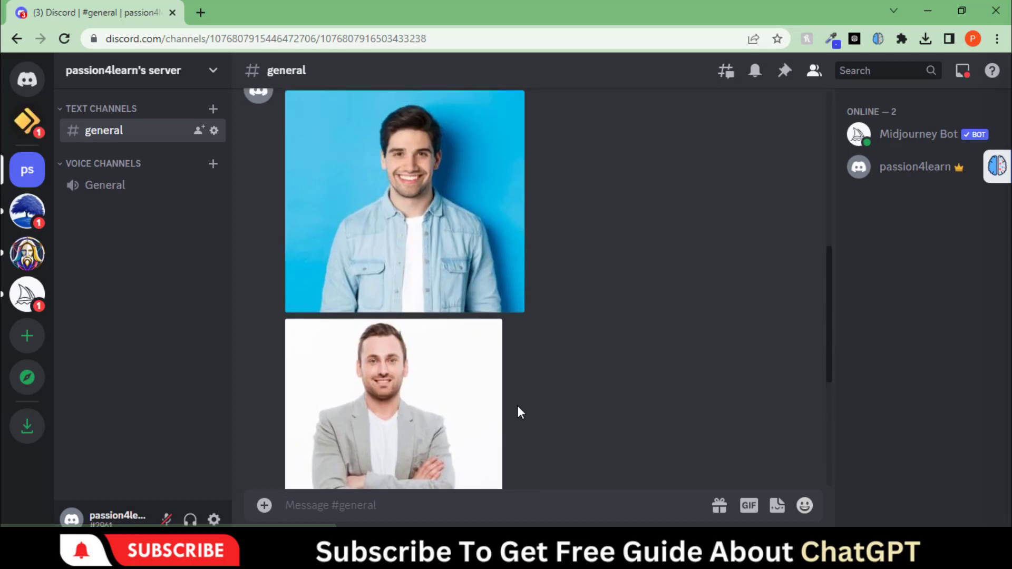
pyautogui.rightClick(425, 230)
pyautogui.click(397, 225)
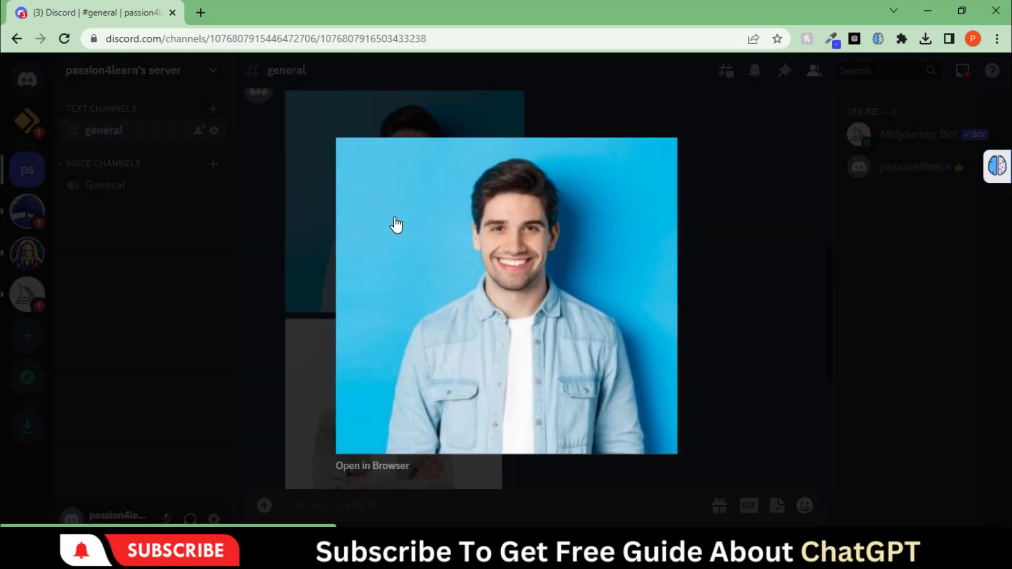
pyautogui.rightClick(444, 274)
pyautogui.click(507, 338)
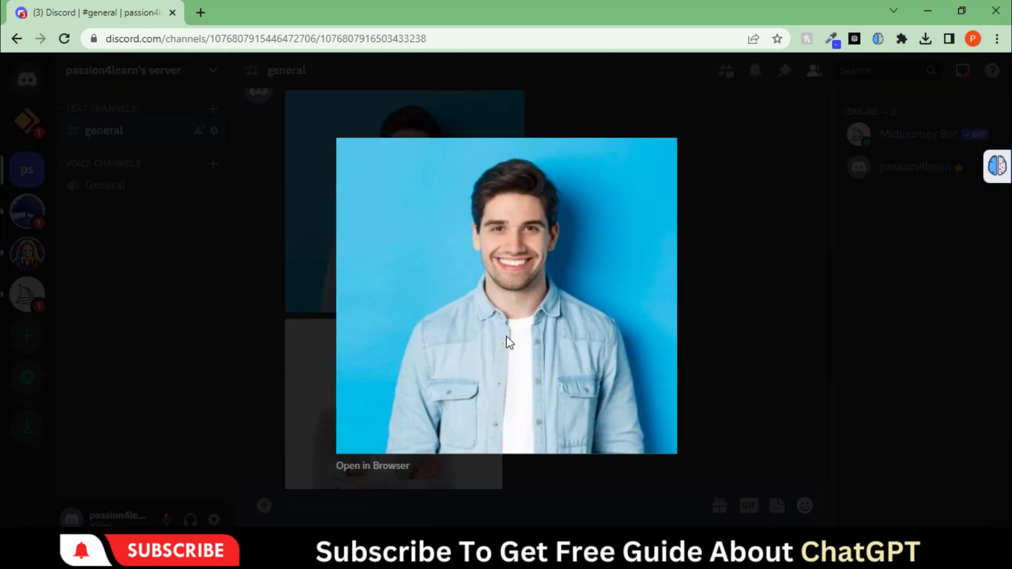
pyautogui.click(691, 262)
# Submit /imagine with the pasted photo link plus 'cyberpunk, futuristic, --v 4'
pyautogui.write('/')
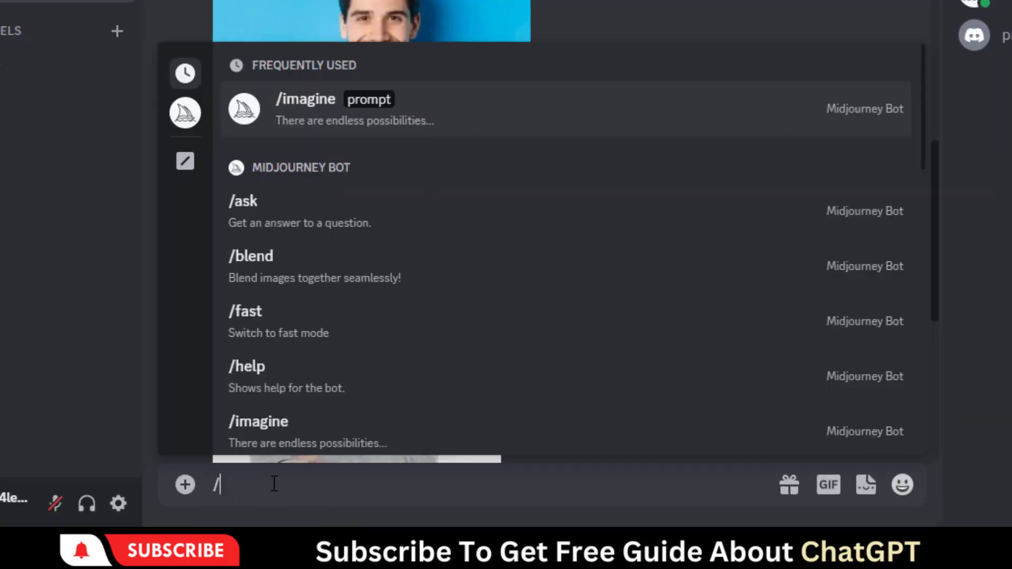
pyautogui.write('i')
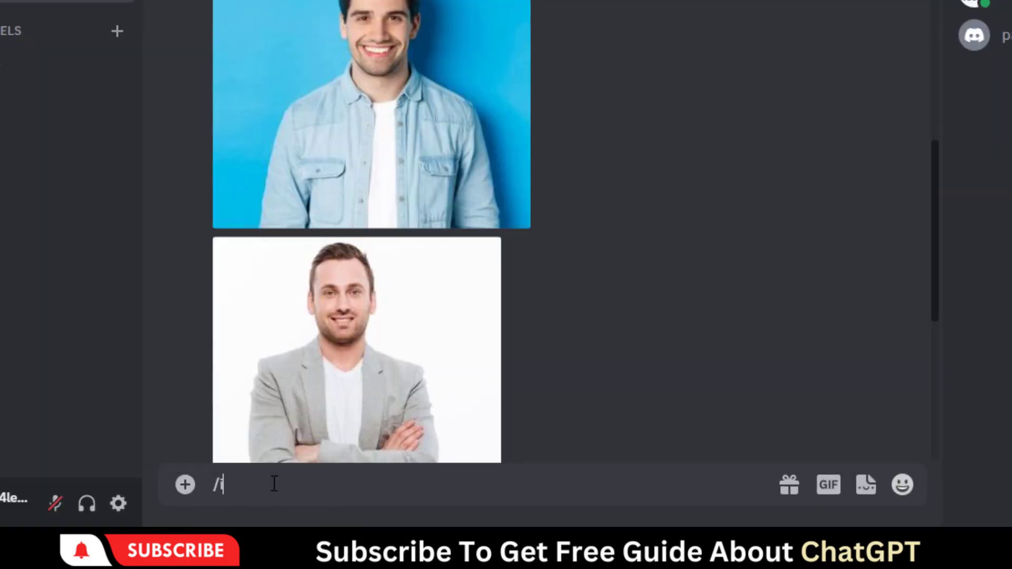
pyautogui.write('mag')
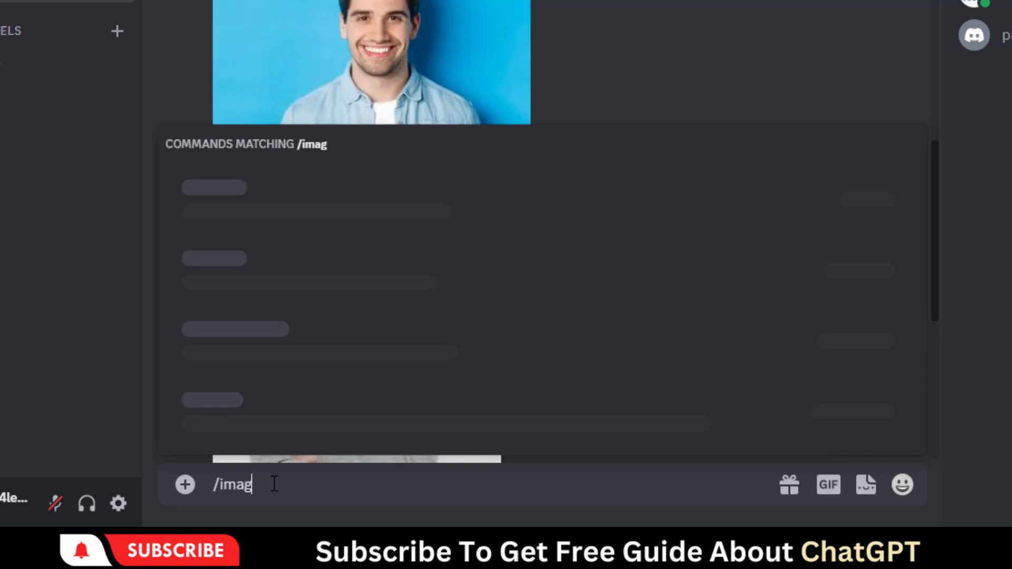
pyautogui.write('ine')
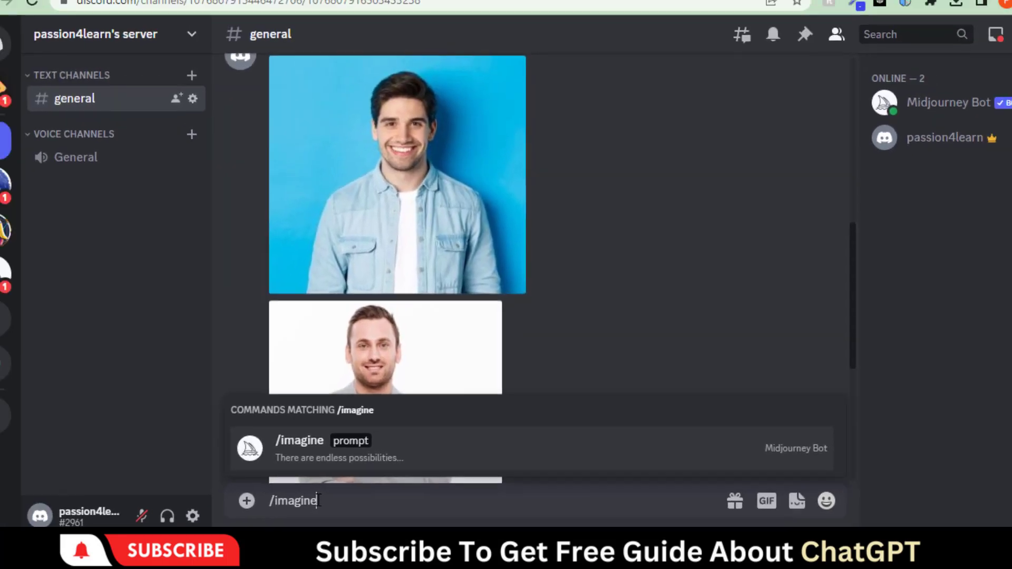
pyautogui.press('Tab')
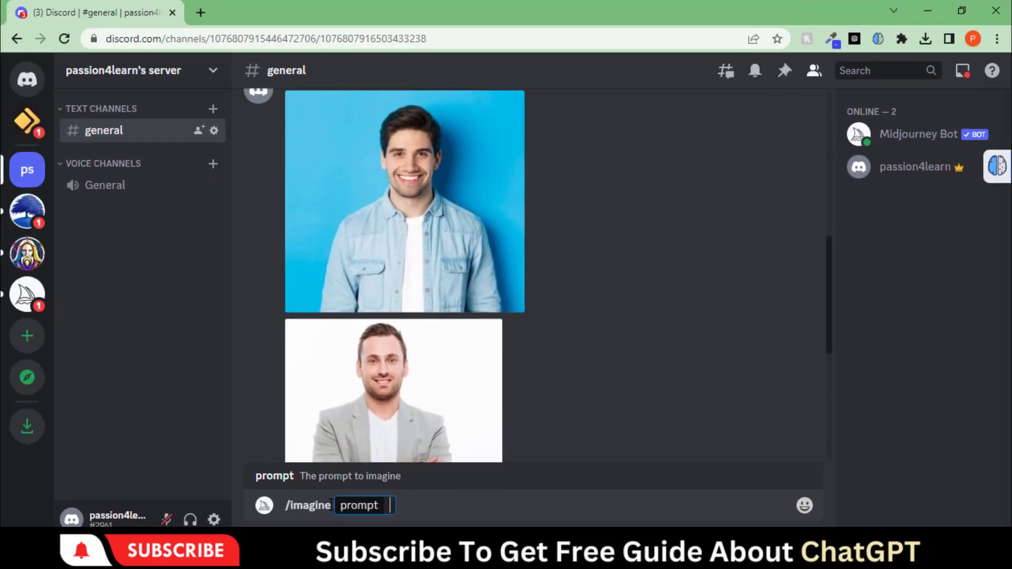
pyautogui.hotkey('ctrl', 'v')
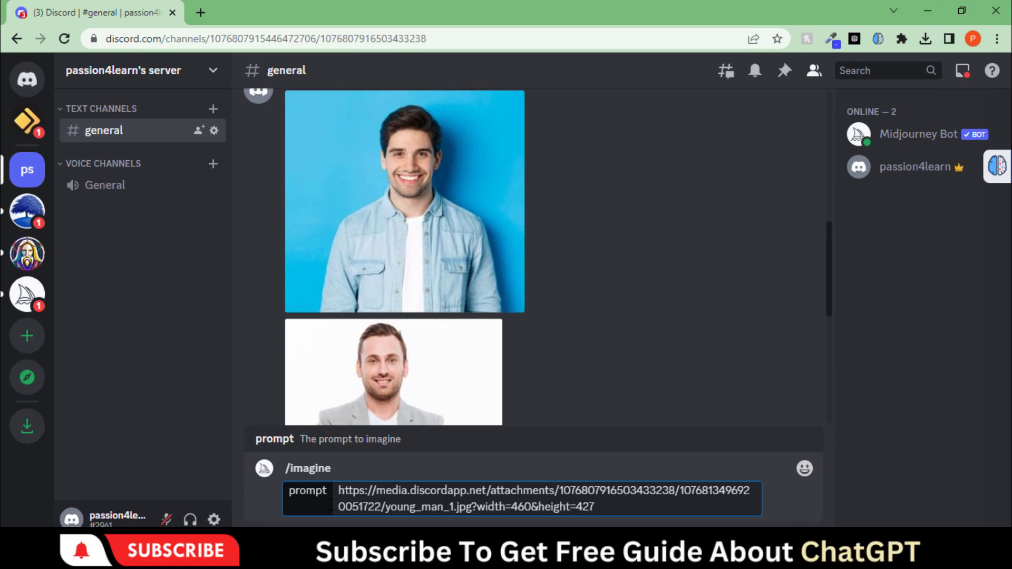
pyautogui.write('cyberpunk, futuristic, --v 4')
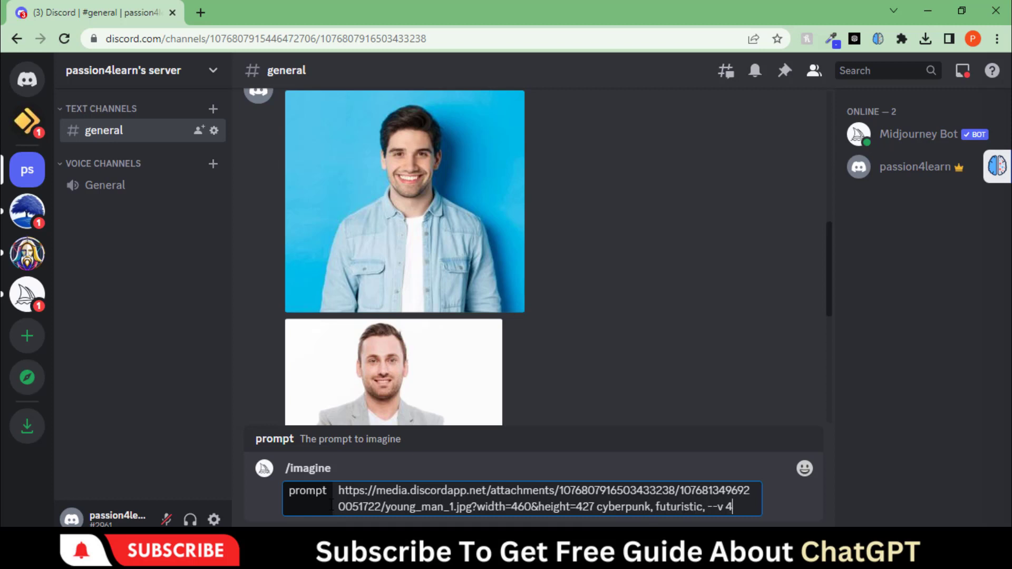
pyautogui.press('Return')
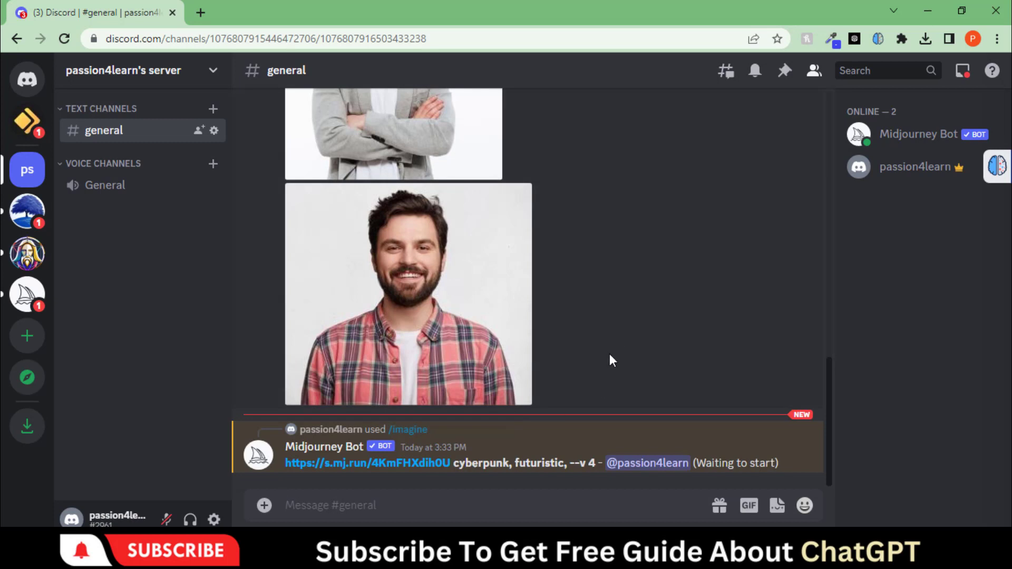
# Follow the cyberpunk job's progress percentage until the grid finishes
pyautogui.hotkey('ctrl', 'm')
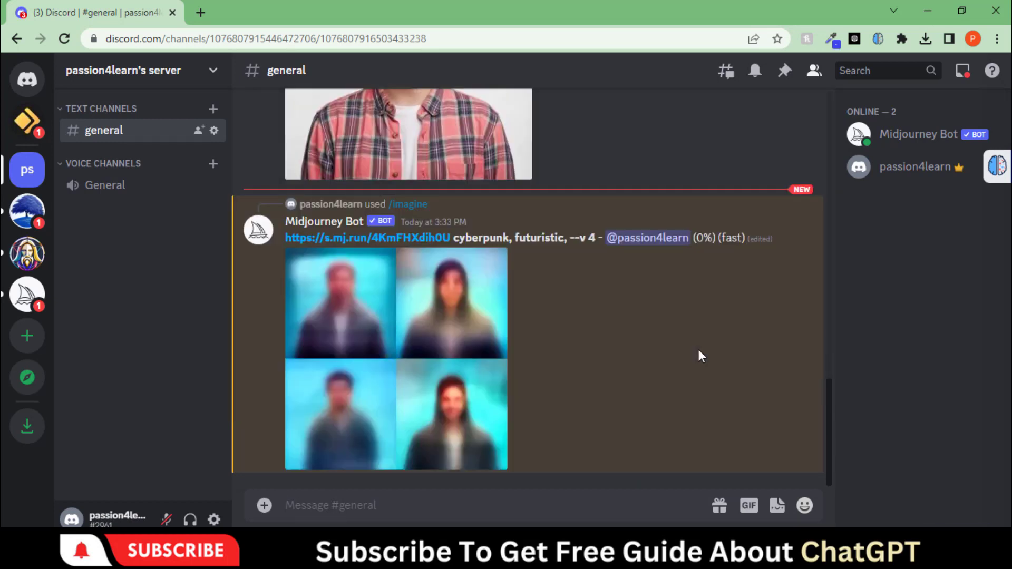
pyautogui.moveTo(695, 237); pyautogui.dragTo(745, 241)
pyautogui.hotkey('ctrl', 'm')
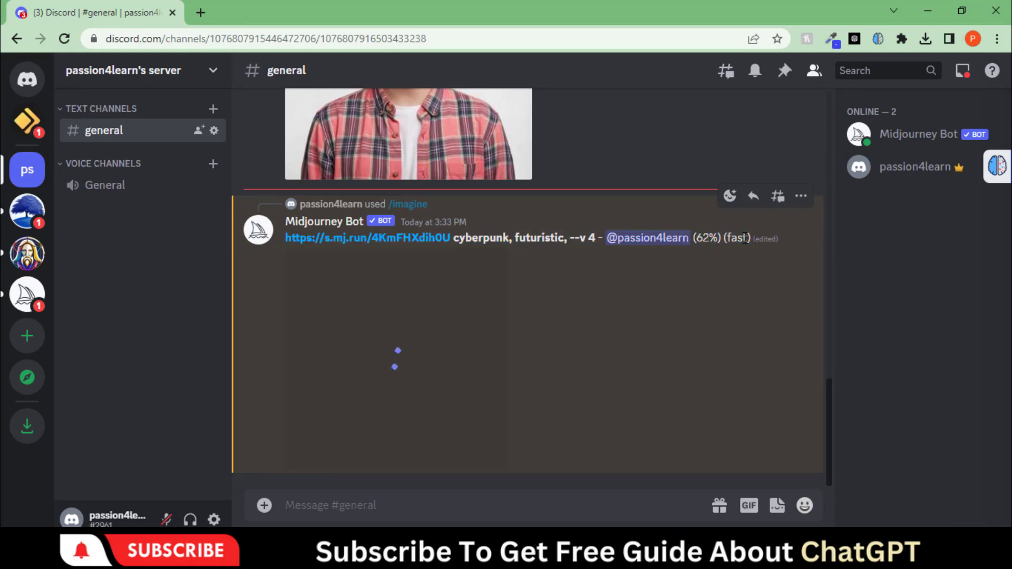
pyautogui.moveTo(694, 238); pyautogui.dragTo(751, 239)
pyautogui.hotkey('ctrl', 'm')
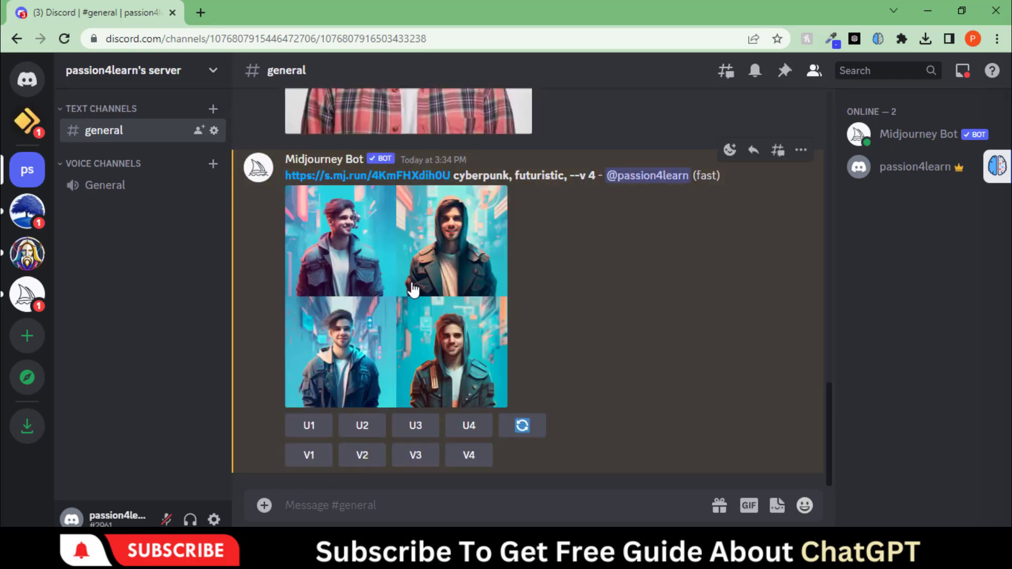
# Preview the cyberpunk grid, upscale image 3 with U3 and inspect the result
pyautogui.click(413, 289)
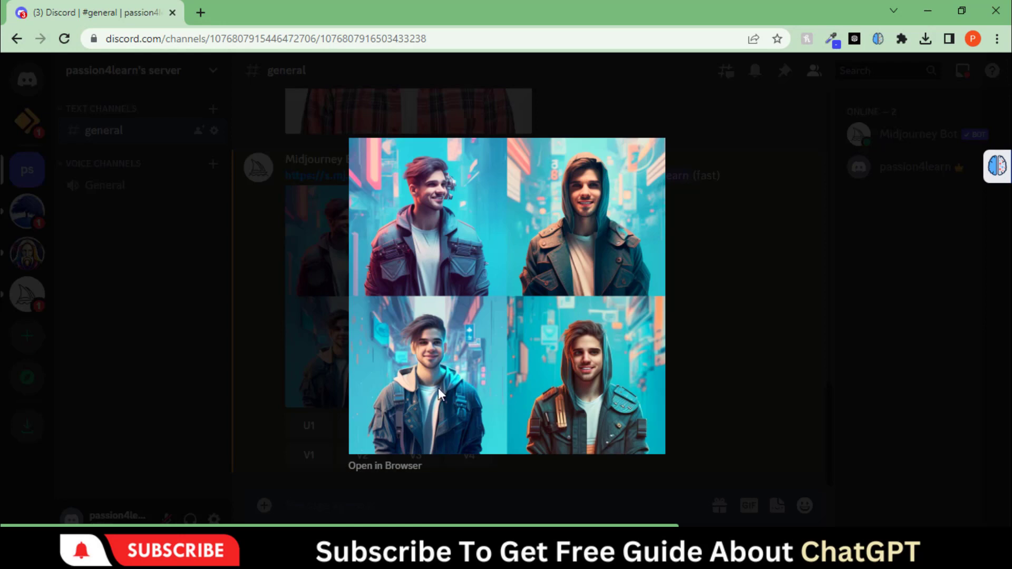
pyautogui.click(730, 223)
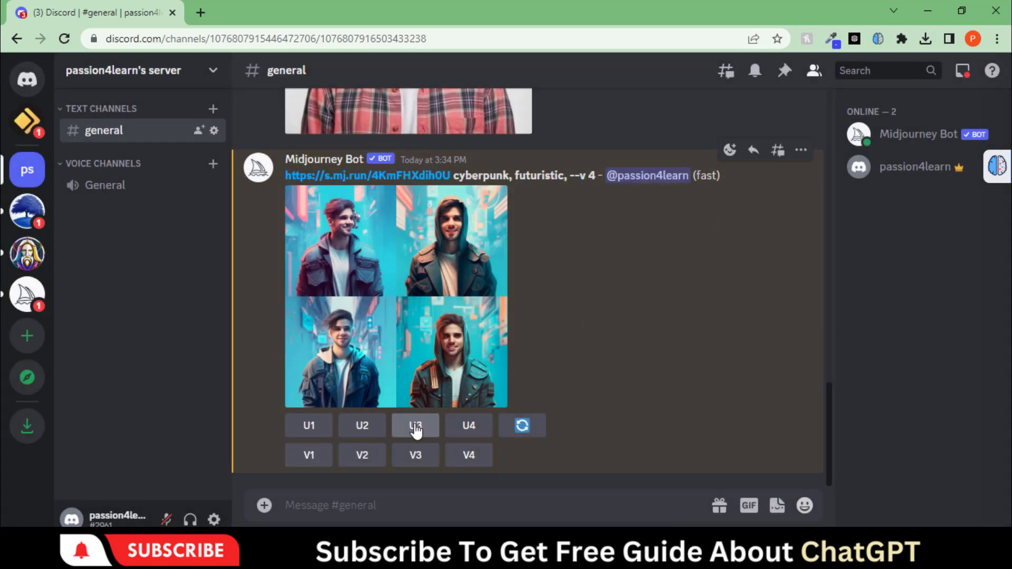
pyautogui.click(416, 426)
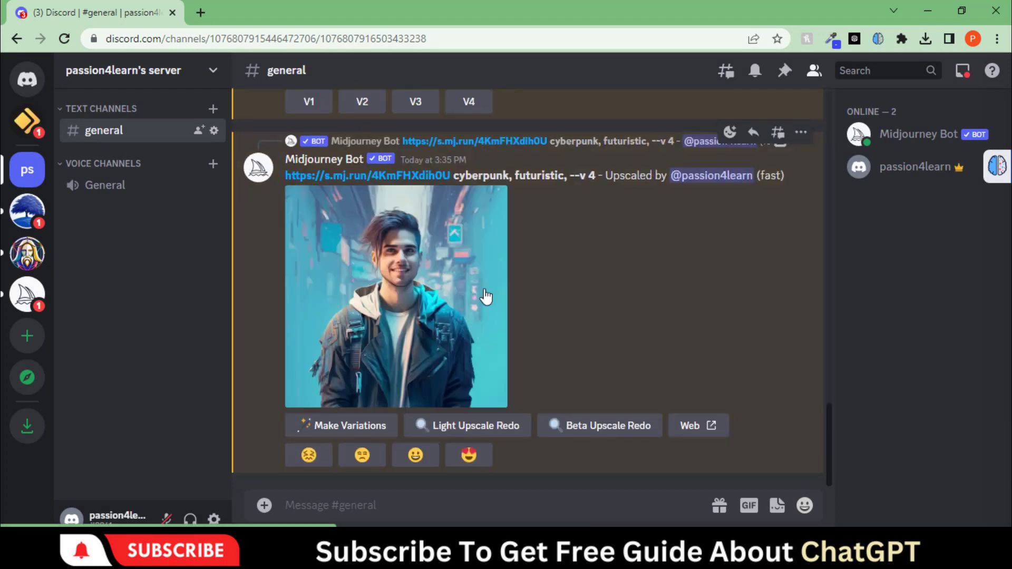
pyautogui.click(412, 294)
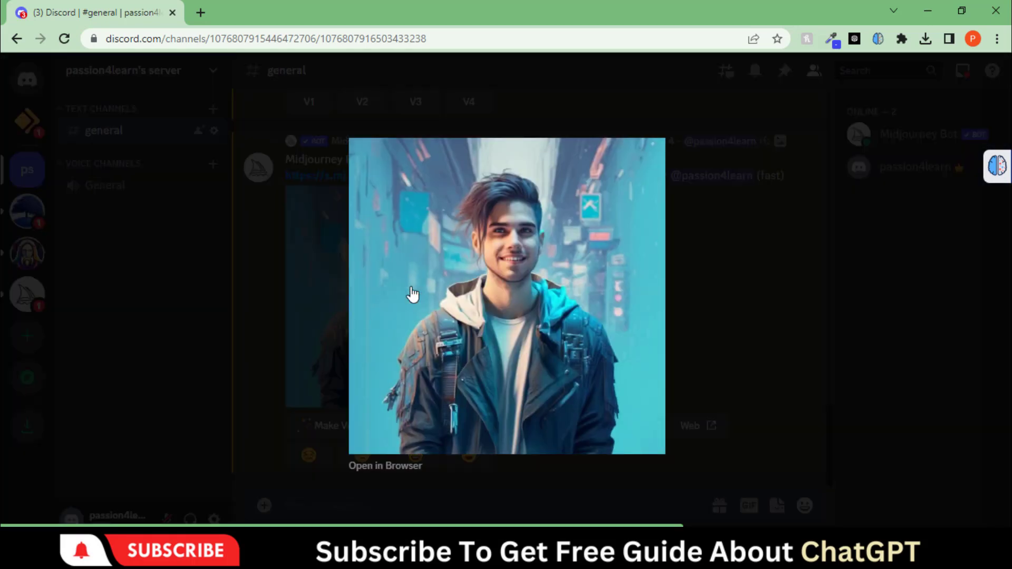
pyautogui.click(738, 311)
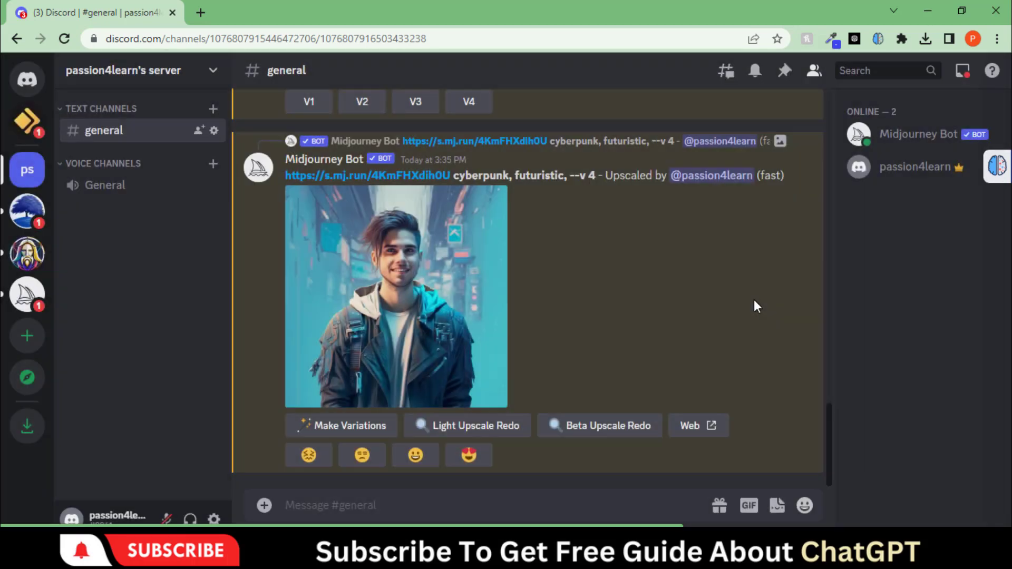
# Submit /imagine with the plaid-shirt portrait link plus 'pixar, happy man, --v 4'
pyautogui.scroll(10, 757, 304)
pyautogui.click(396, 200)
pyautogui.rightClick(532, 287)
pyautogui.press('Escape')
pyautogui.click(691, 327)
pyautogui.scroll(-3, 691, 328)
pyautogui.click(372, 495)
pyautogui.write('/imagine')
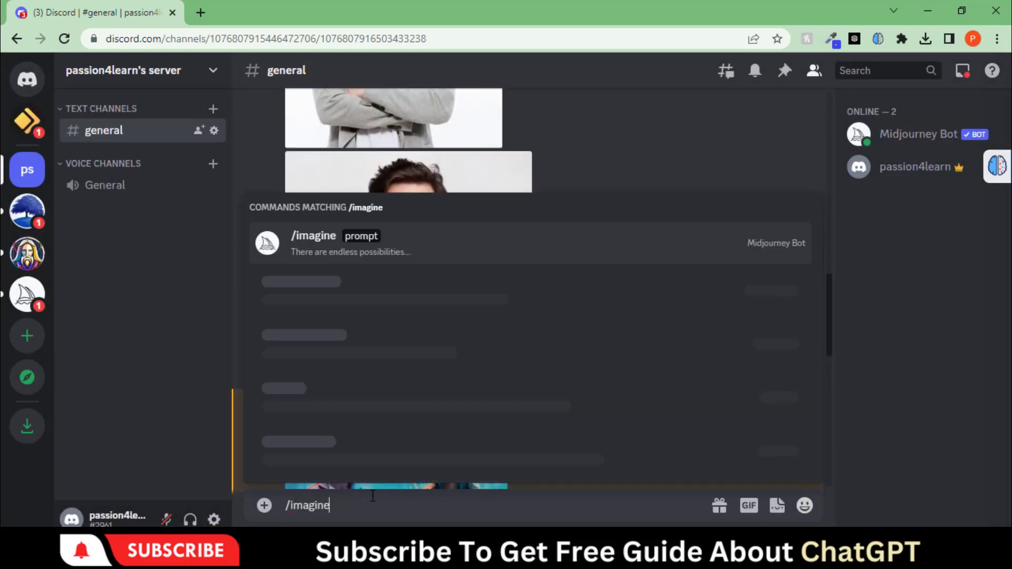
pyautogui.press('Return')
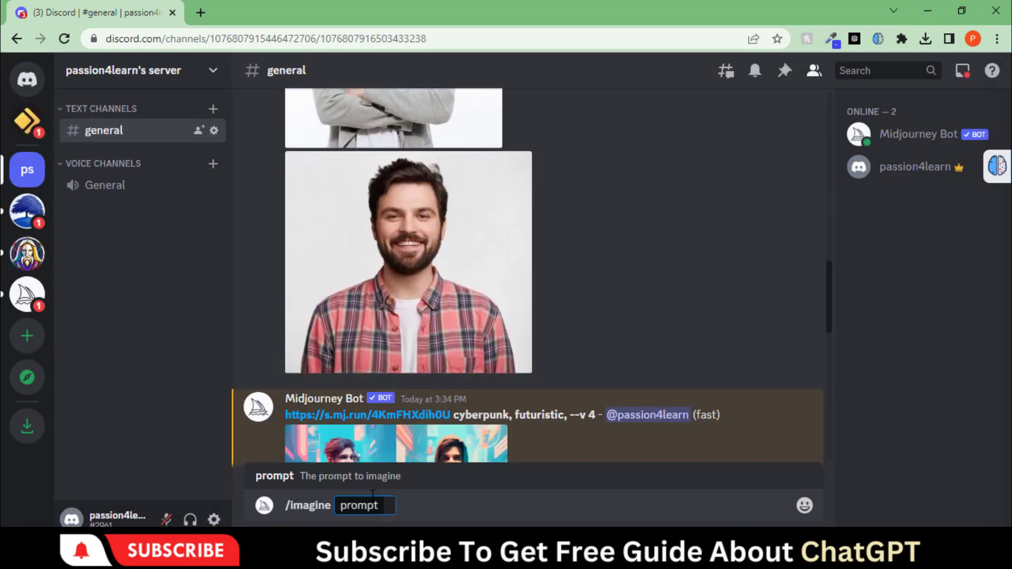
pyautogui.hotkey('ctrl', 'v')
pyautogui.write('pixar, happy')
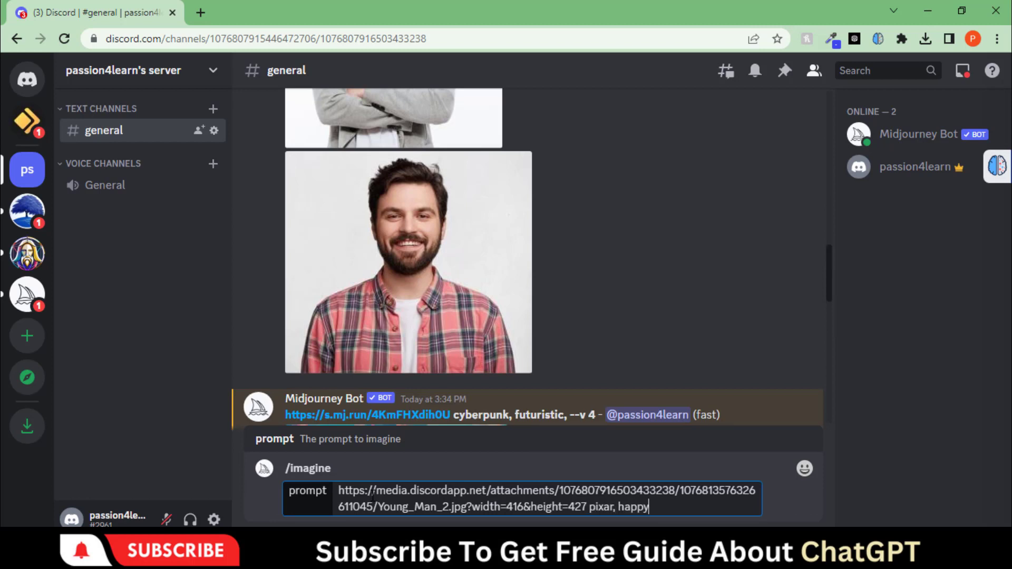
pyautogui.write(' man, --v 4')
pyautogui.press('Return')
# Once the Pixar grid finishes, preview it and upscale image 4 with U4
pyautogui.tripleClick(690, 463)
pyautogui.hotkey('ctrl', 'm')
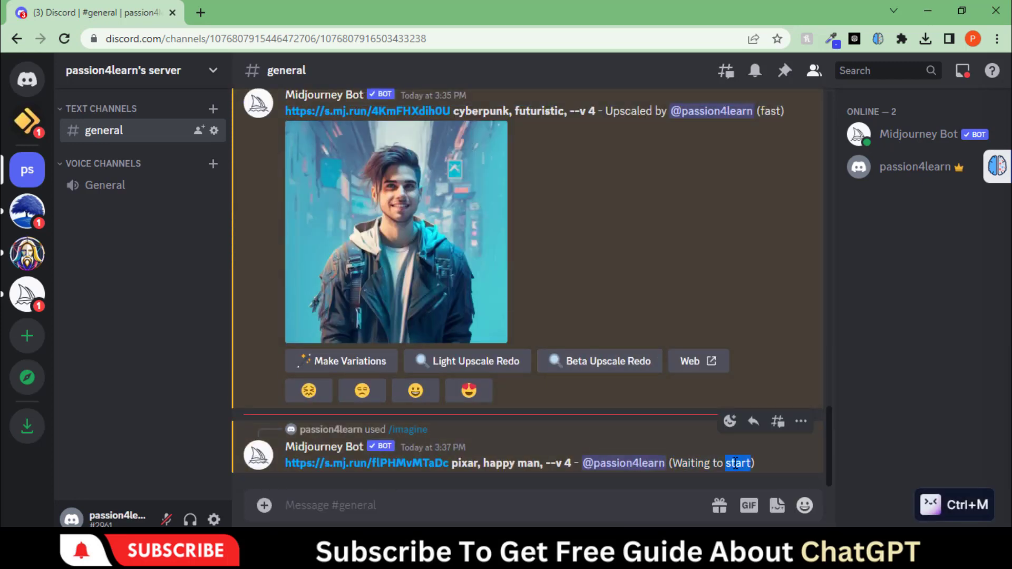
pyautogui.click(756, 368)
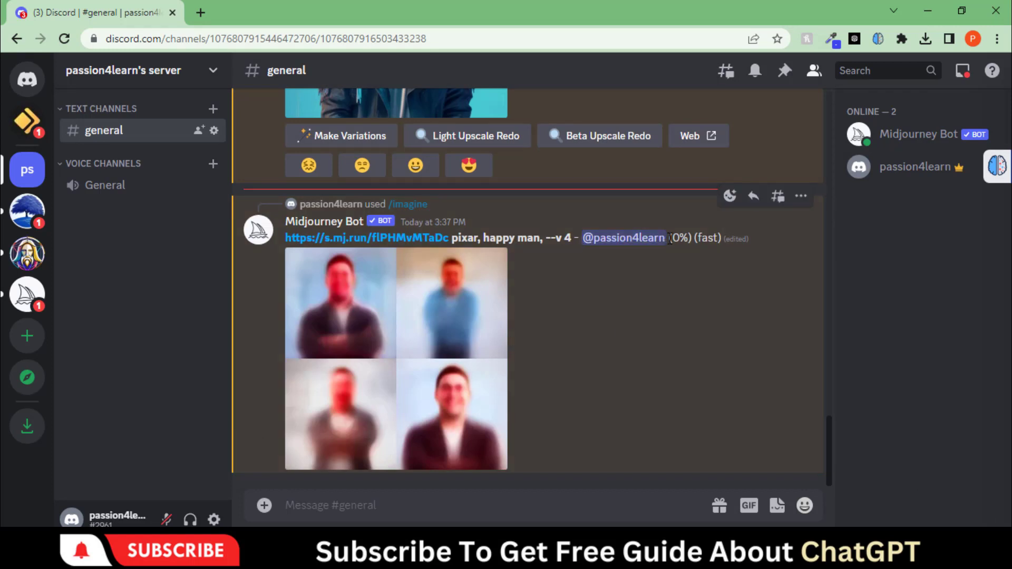
pyautogui.hotkey('ctrl', 'm')
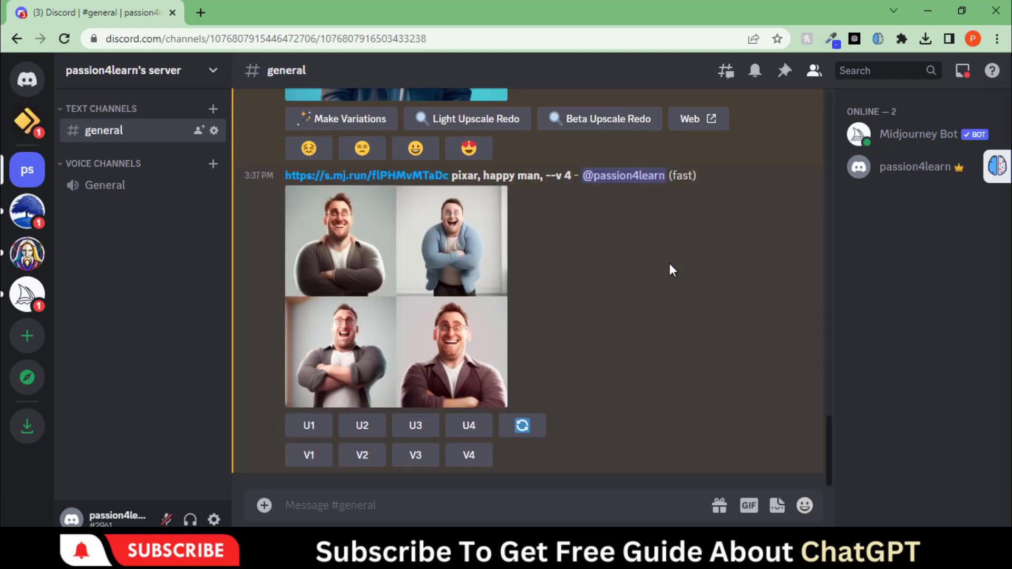
pyautogui.click(409, 300)
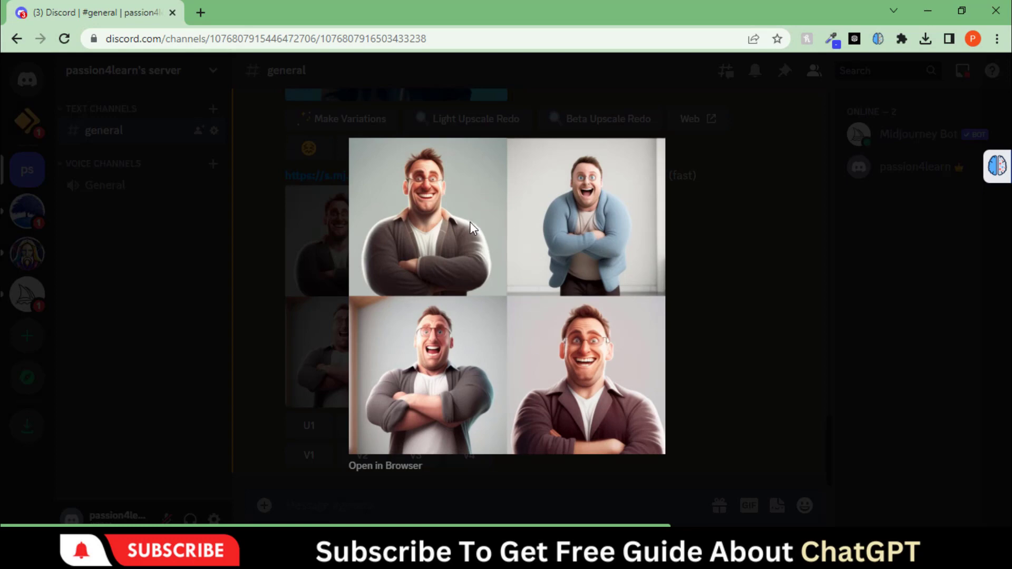
pyautogui.click(709, 336)
pyautogui.click(468, 425)
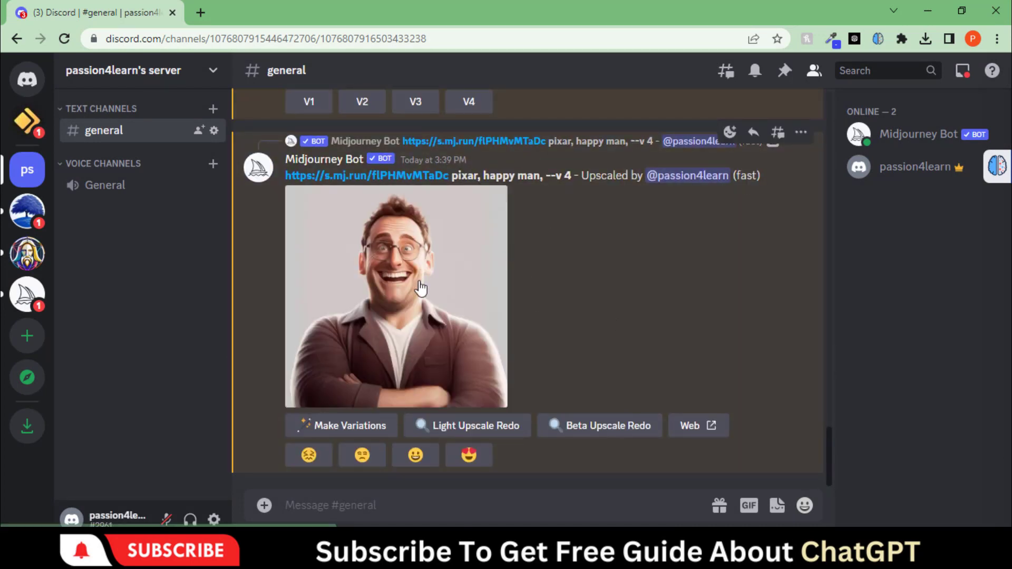
pyautogui.click(420, 288)
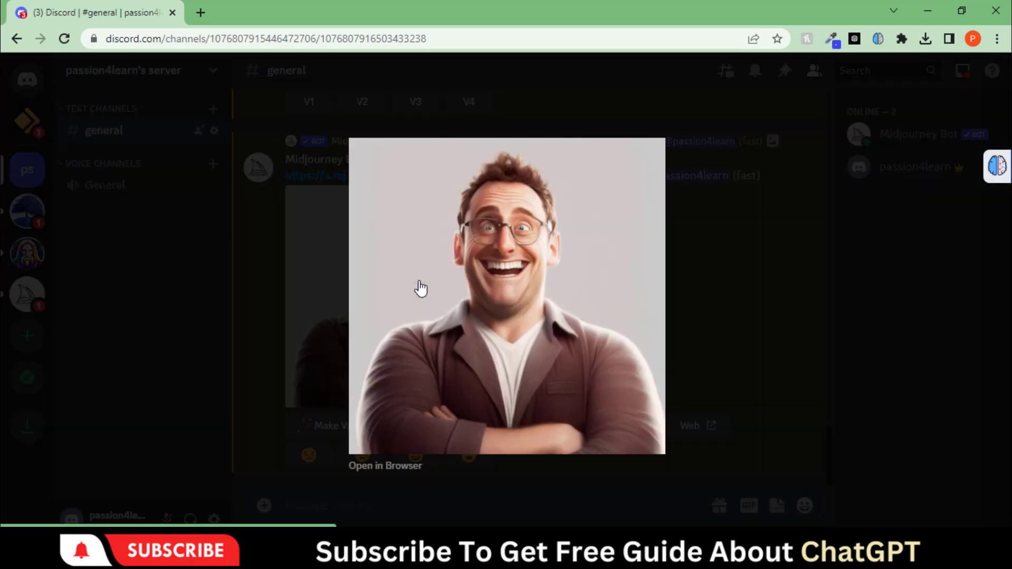
pyautogui.click(710, 316)
# Make variations of the upscaled Pixar happy man and preview the variations grid
pyautogui.click(342, 425)
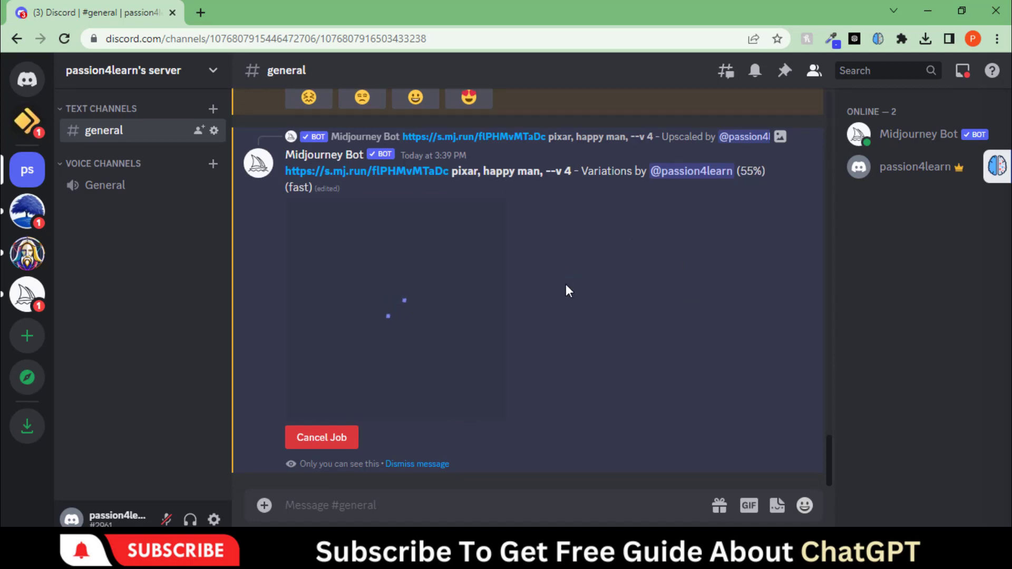
pyautogui.click(421, 308)
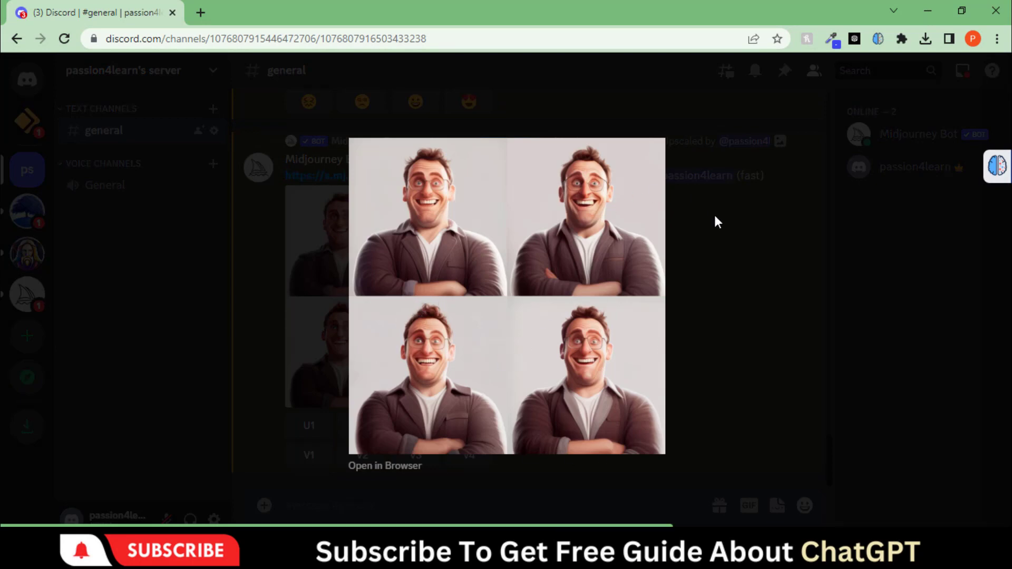
pyautogui.click(716, 264)
pyautogui.scroll(5, 548, 324)
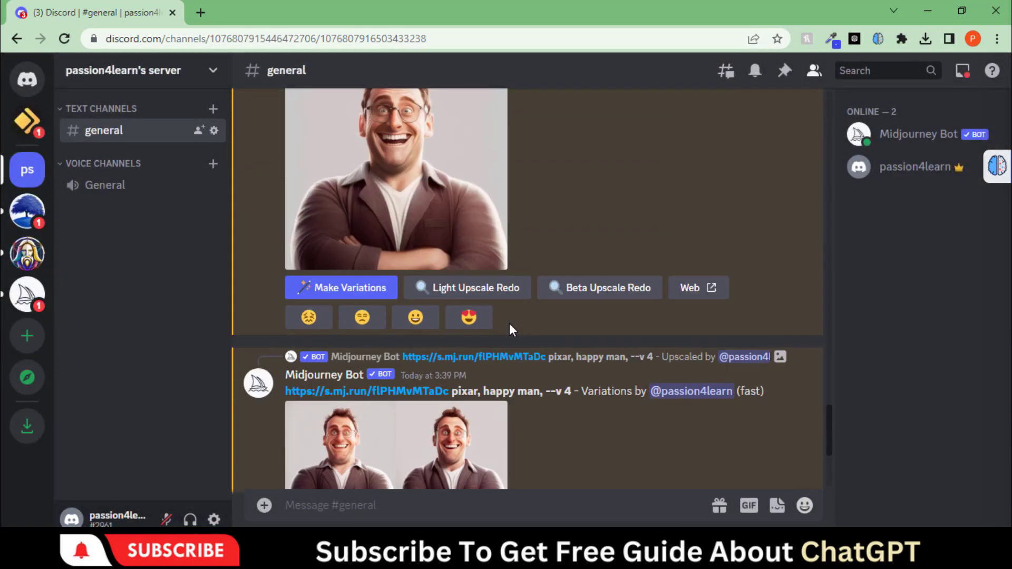
# Submit /imagine with the plaid-shirt portrait link plus 'toddler, neon, --v 4' and watch its progress
pyautogui.scroll(15, 510, 324)
pyautogui.scroll(-3, 508, 321)
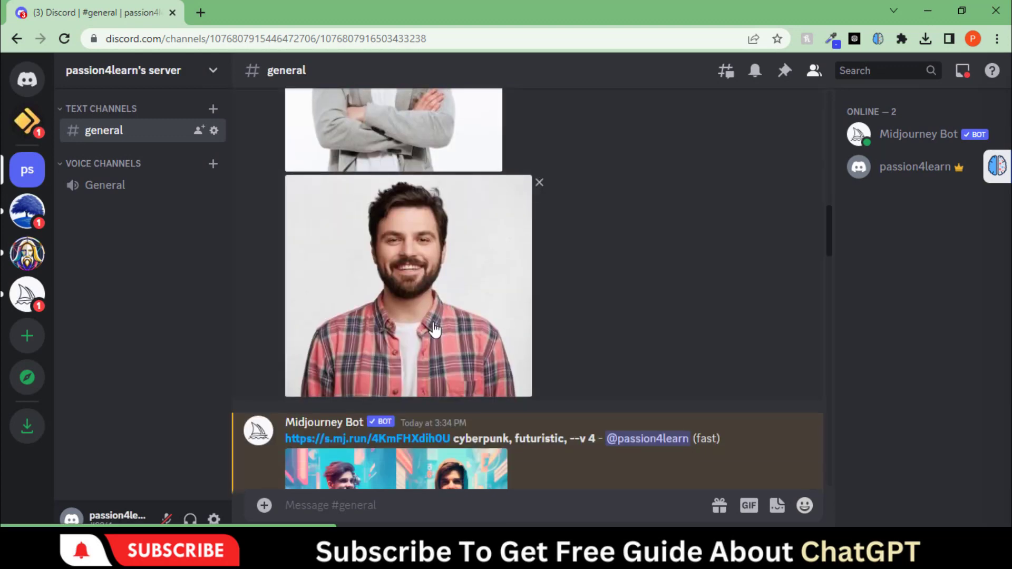
pyautogui.click(434, 331)
pyautogui.click(395, 495)
pyautogui.write('/imagine')
pyautogui.press('Tab')
pyautogui.hotkey('ctrl', 'v')
pyautogui.write('toddler,')
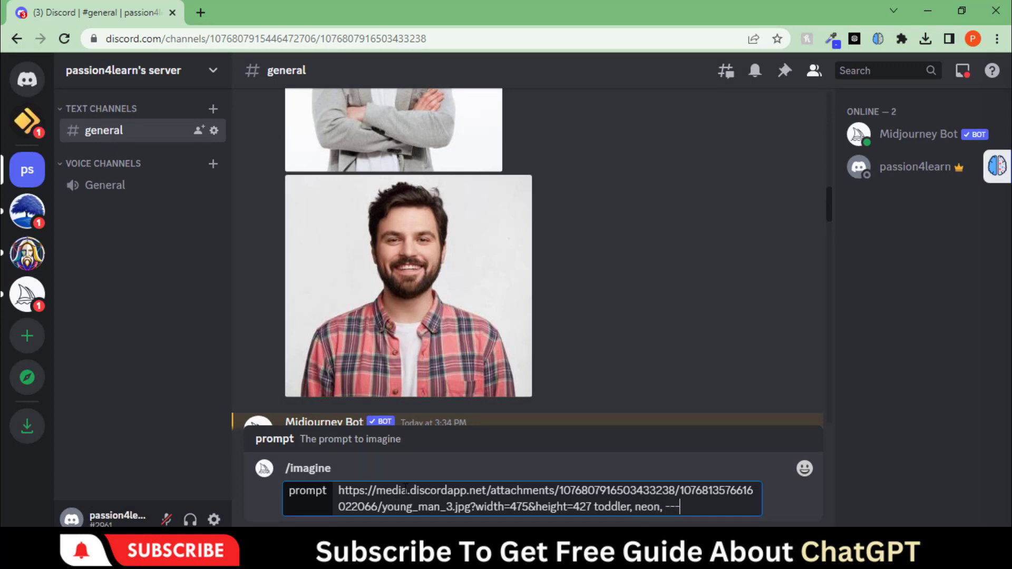
pyautogui.press('Return')
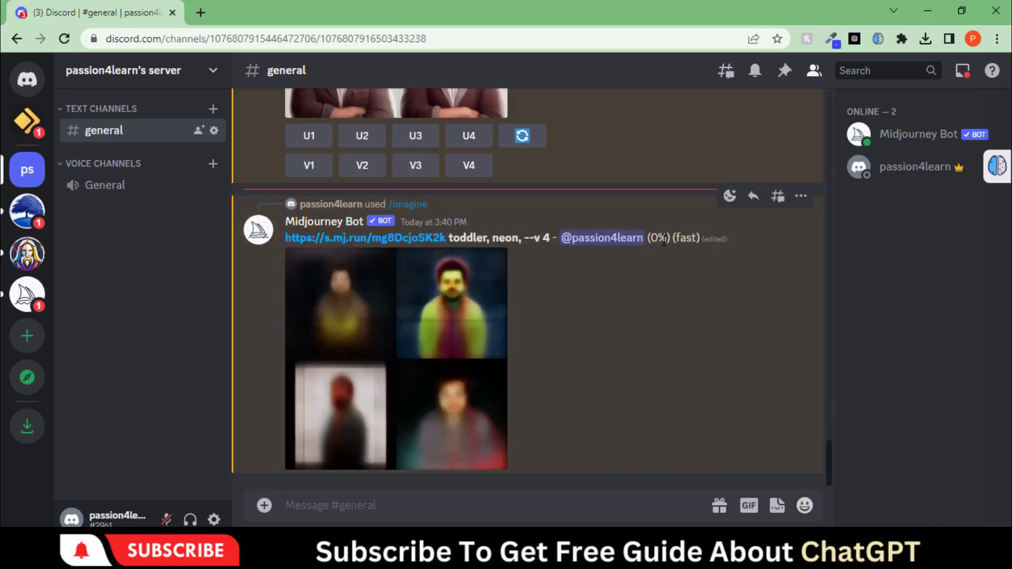
pyautogui.moveTo(648, 238); pyautogui.dragTo(700, 238)
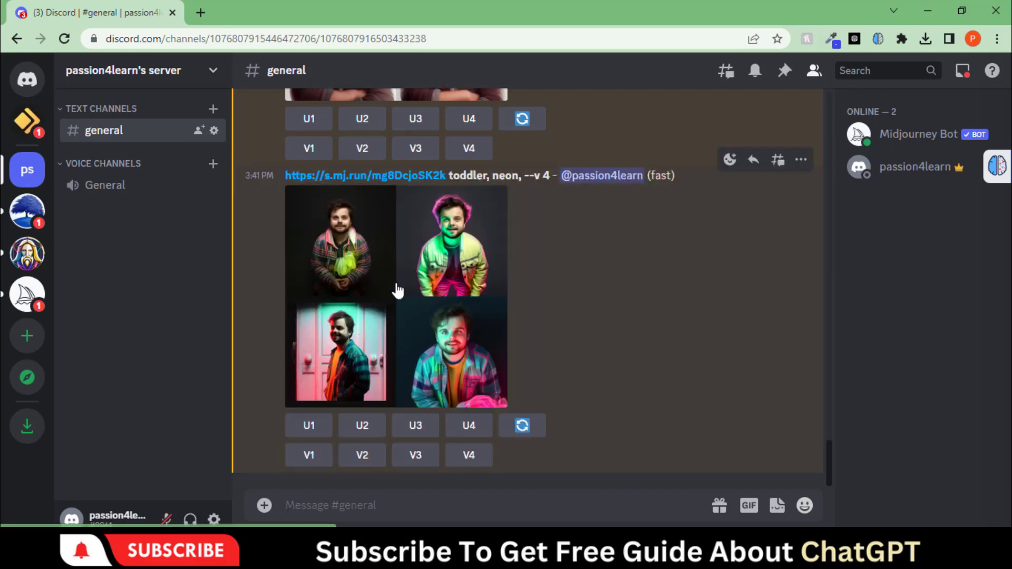
# Click U4 and V4 on the neon toddler grid, then open the variations grid in a browser tab
pyautogui.click(397, 290)
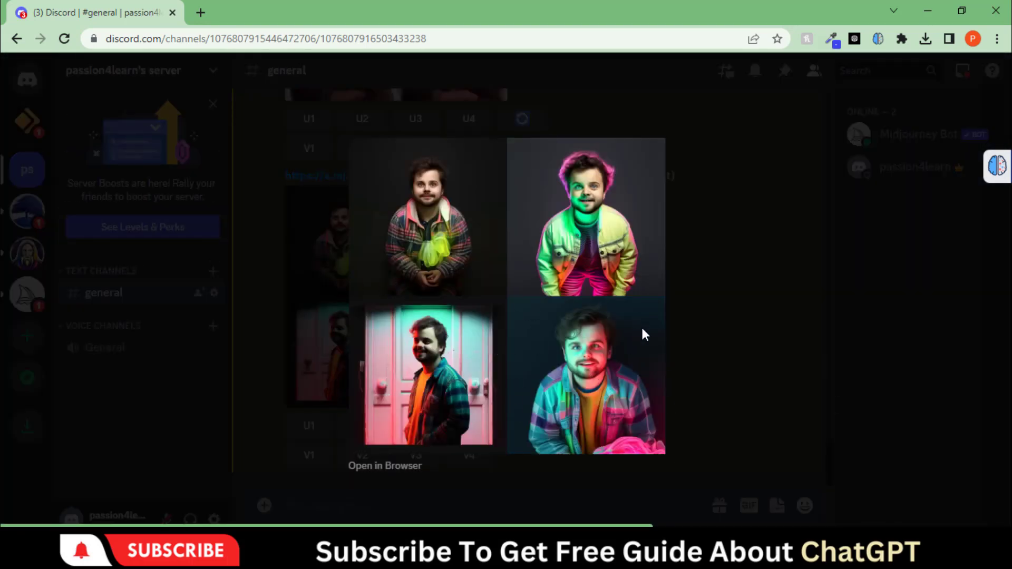
pyautogui.click(725, 310)
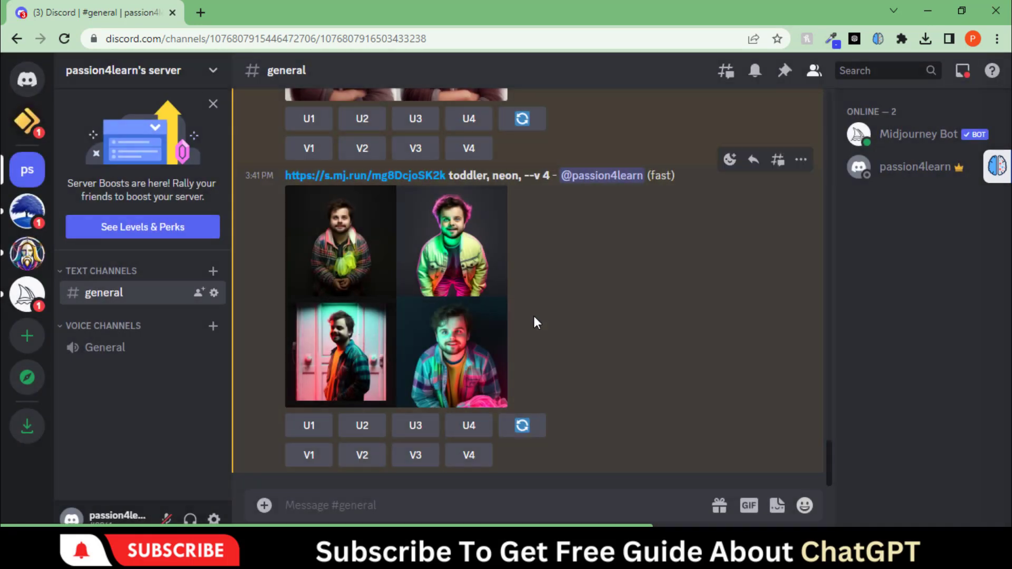
pyautogui.click(471, 430)
pyautogui.click(469, 319)
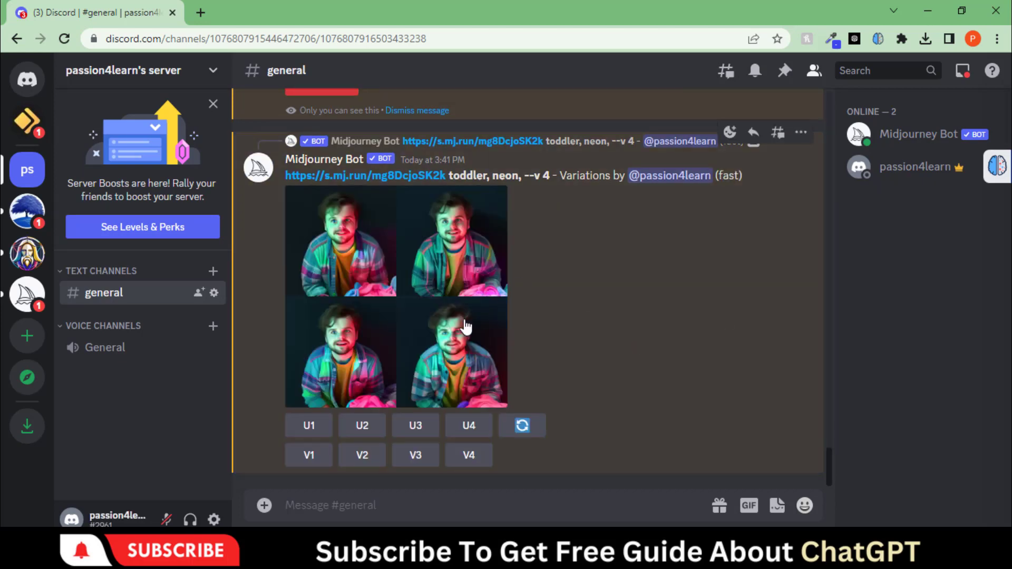
pyautogui.click(466, 327)
pyautogui.click(386, 468)
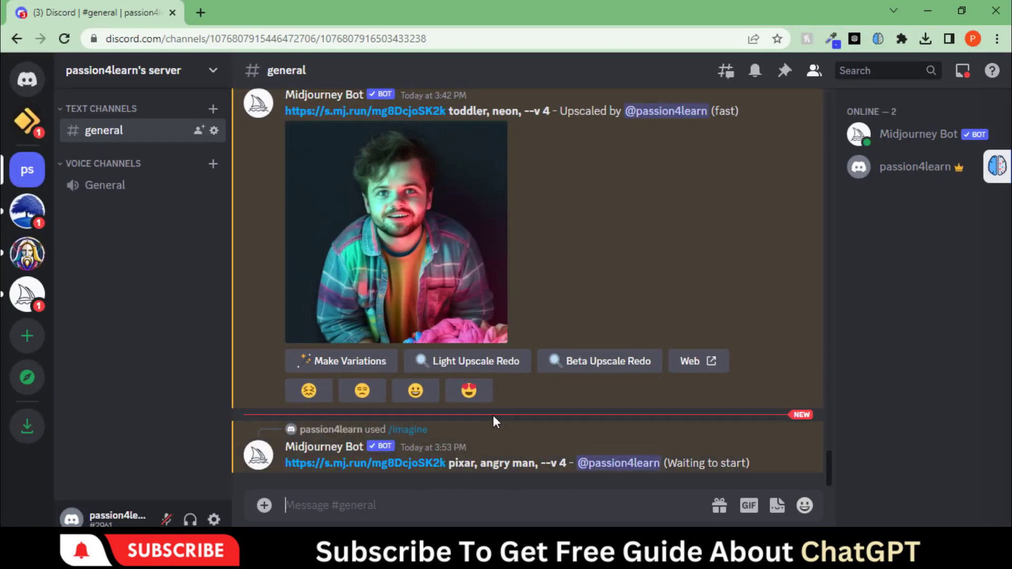
# Wait for the 'pixar, angry man' grid to finish, preview it, and click U1
pyautogui.moveTo(453, 239); pyautogui.dragTo(685, 253)
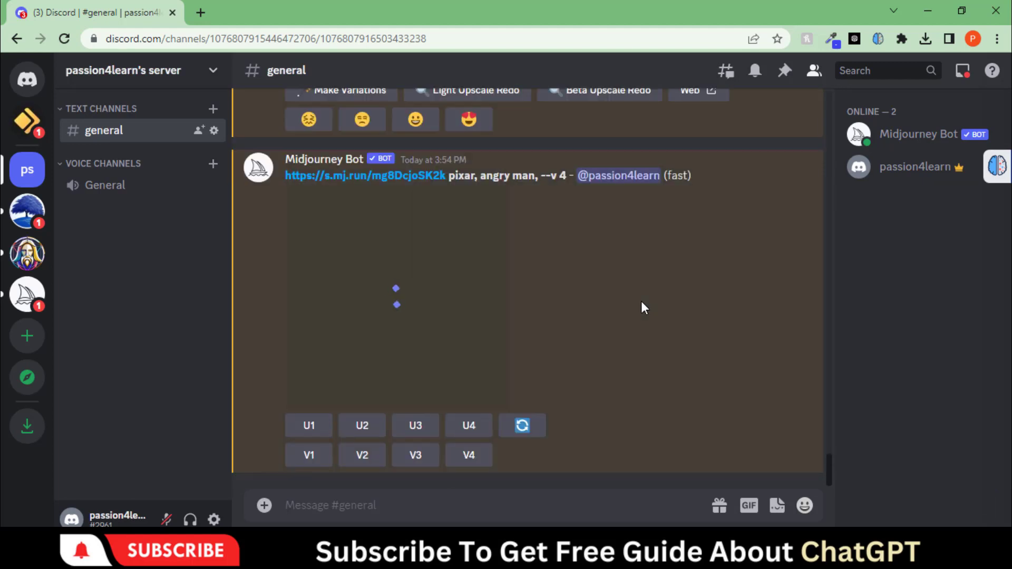
pyautogui.click(399, 319)
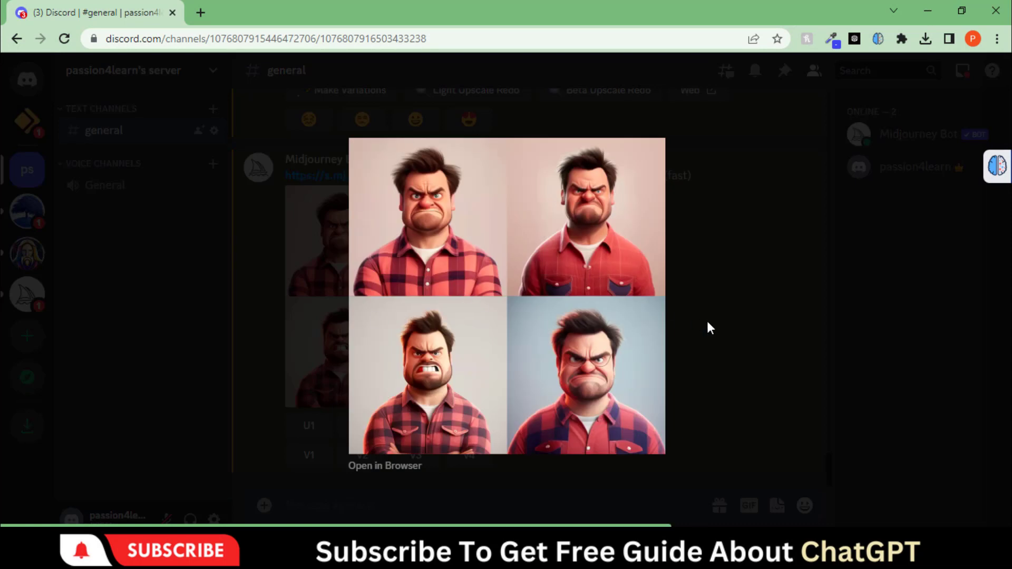
pyautogui.click(710, 327)
pyautogui.click(310, 425)
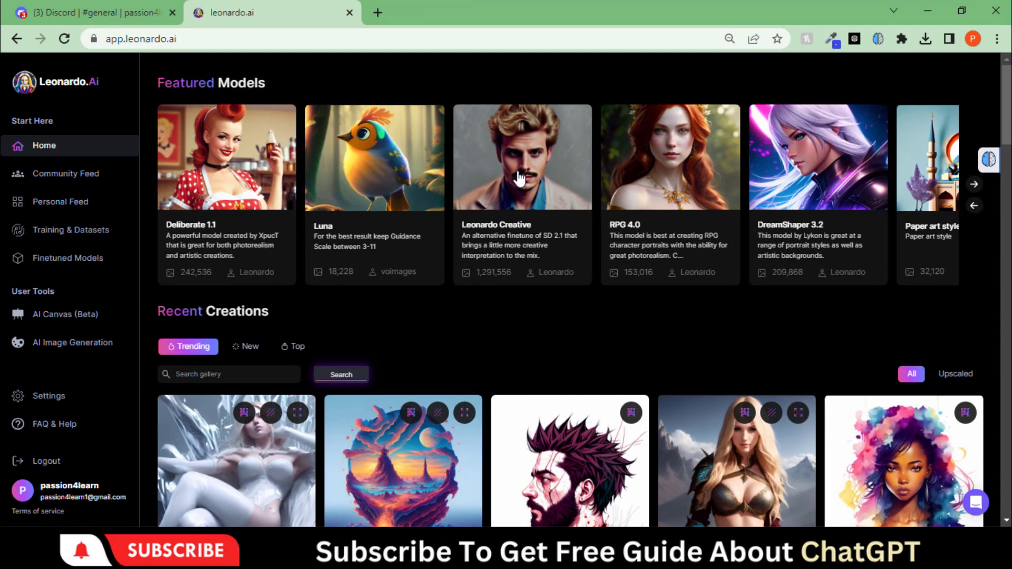
# Find Cute Characters under Finetuned Models and choose Generate with this Model
pyautogui.click(82, 258)
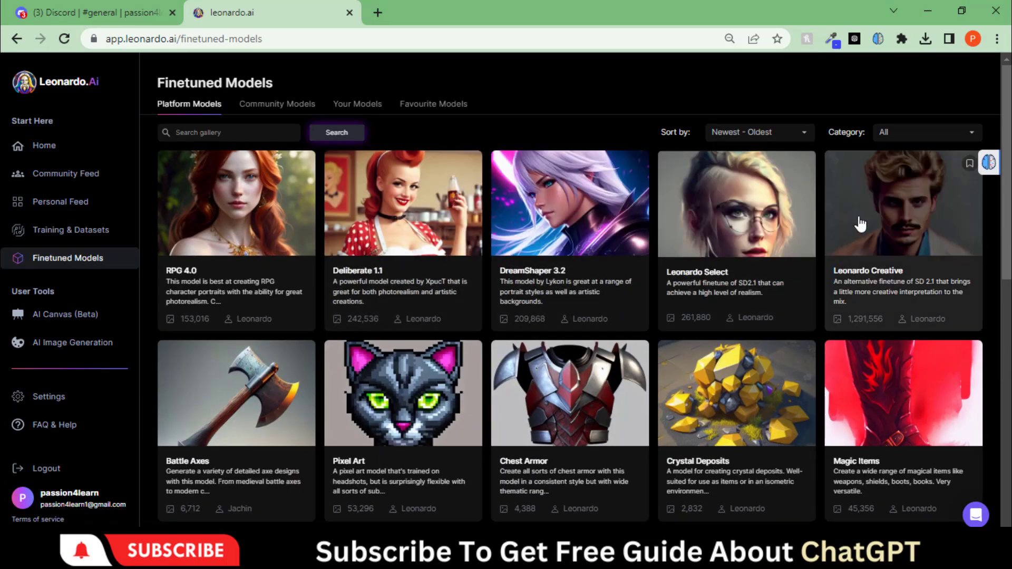
pyautogui.scroll(-5, 846, 276)
pyautogui.scroll(-4, 845, 277)
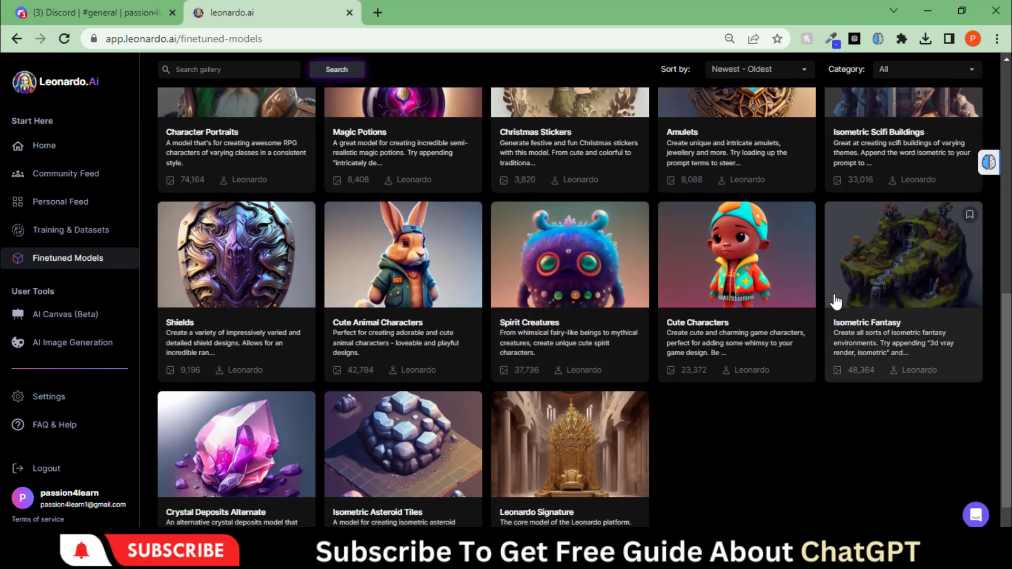
pyautogui.click(740, 271)
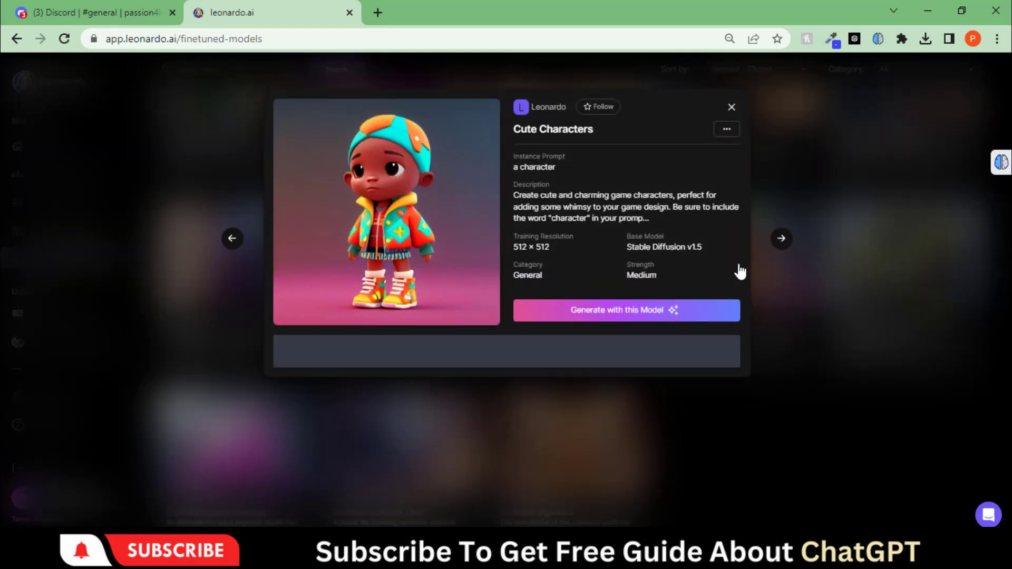
pyautogui.click(614, 312)
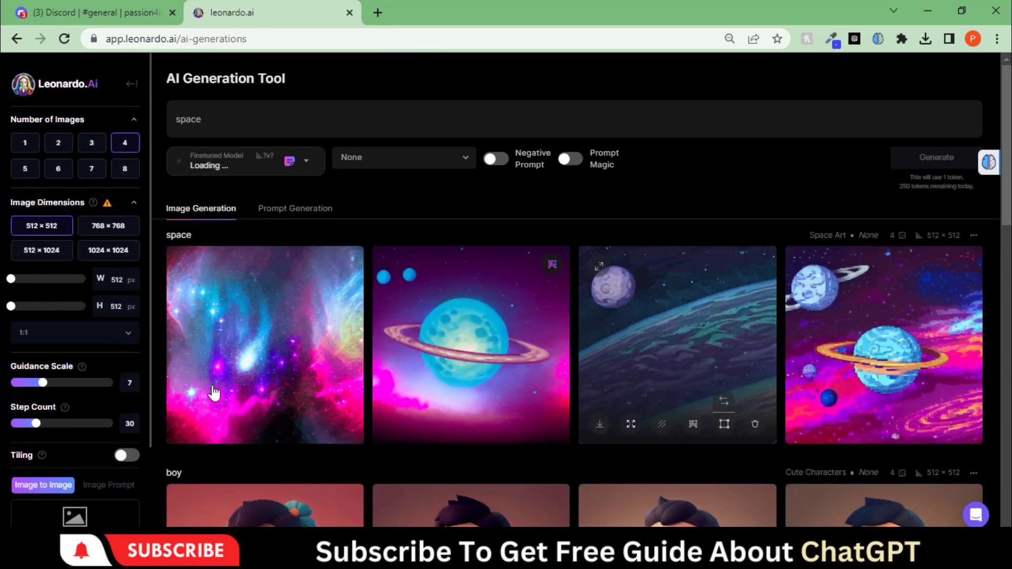
# Generate Leonardo.Ai images from the man's photo with the prompt 'pixar, neon, --v 4'
pyautogui.scroll(-2, 138, 458)
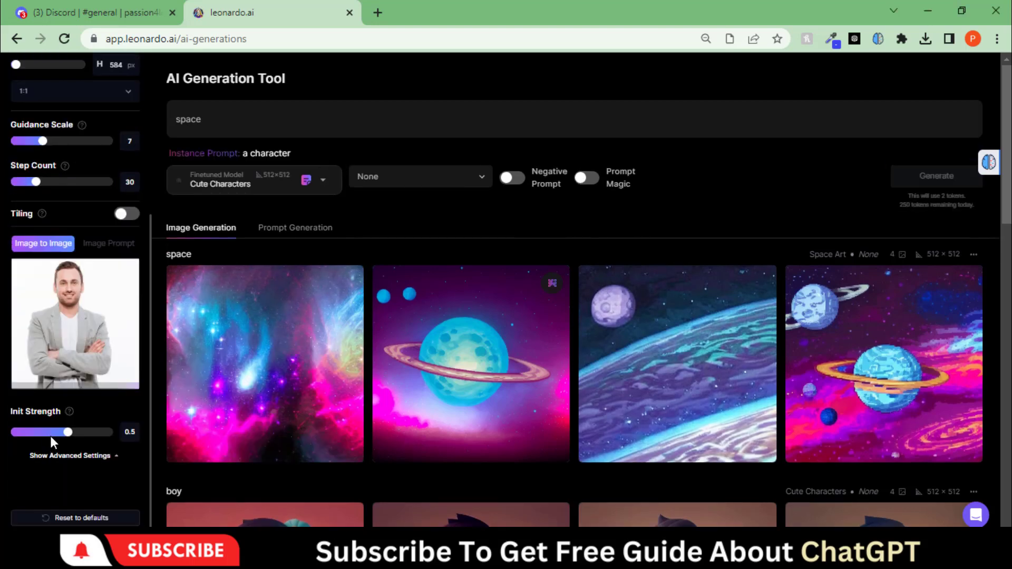
pyautogui.moveTo(203, 120); pyautogui.dragTo(157, 133)
pyautogui.write('pixar')
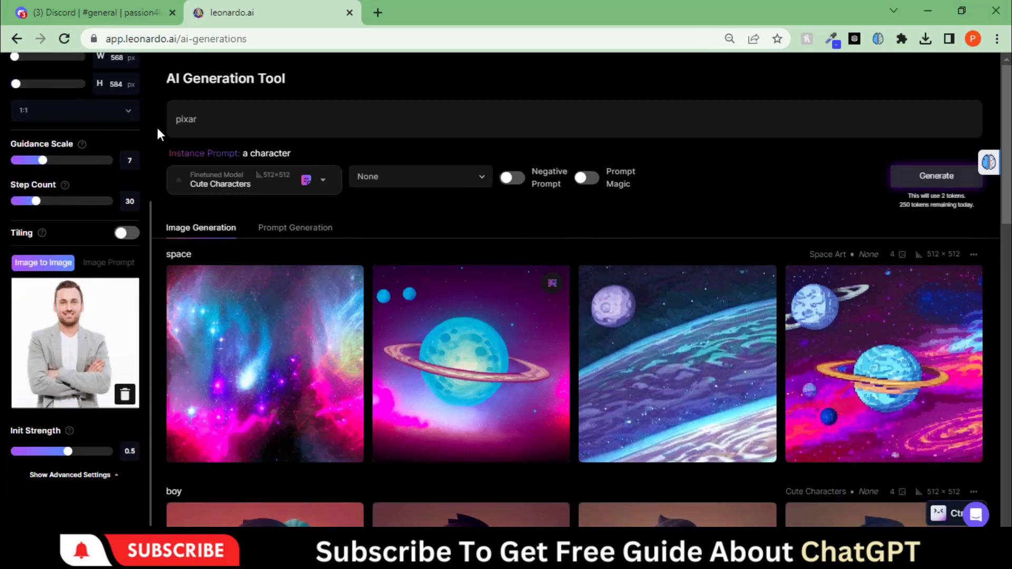
pyautogui.write(', neon, --v')
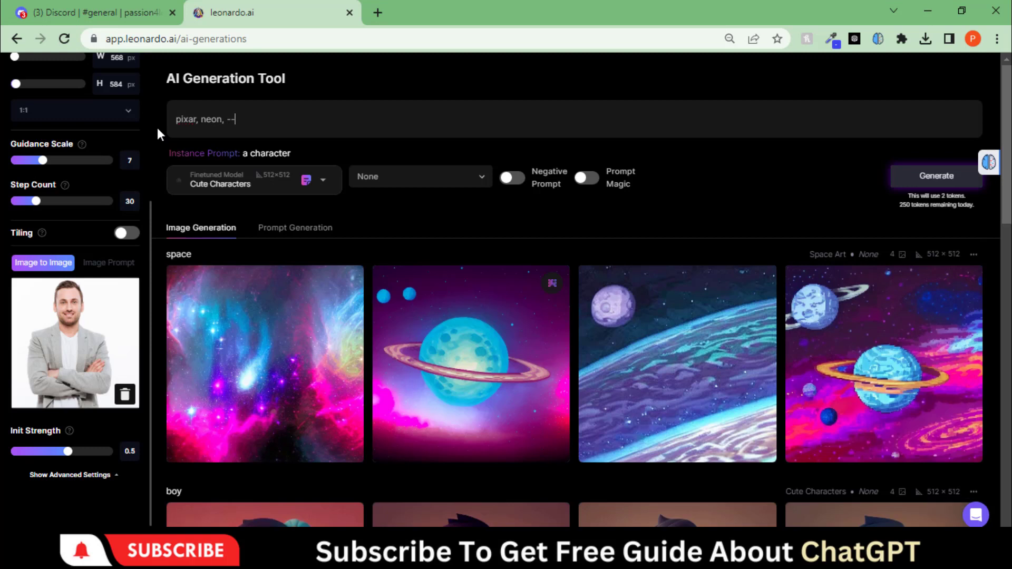
pyautogui.write(' 4')
pyautogui.click(904, 182)
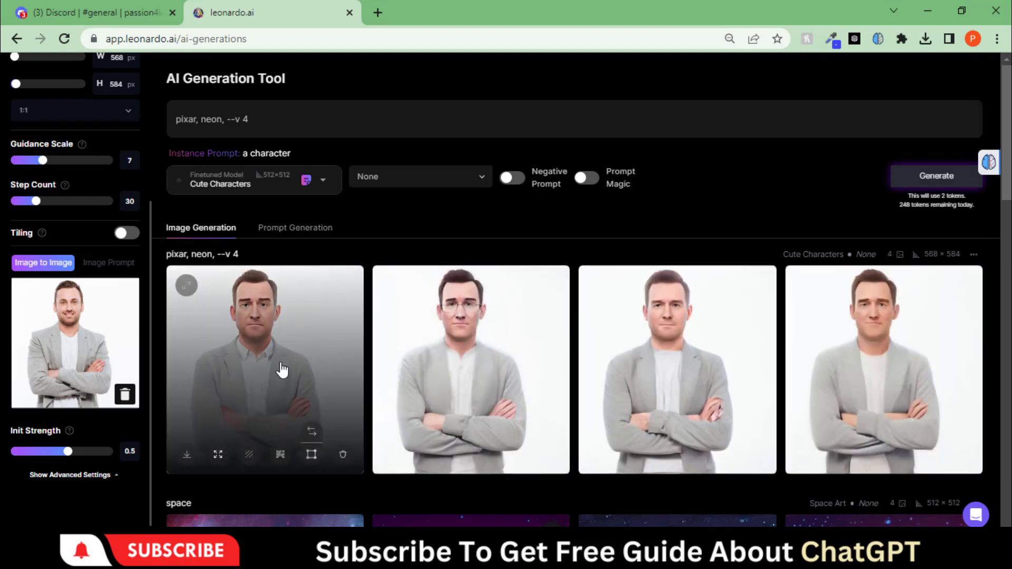
# Browse the four generated Cute Characters portraits enlarged, then close the viewer
pyautogui.click(282, 371)
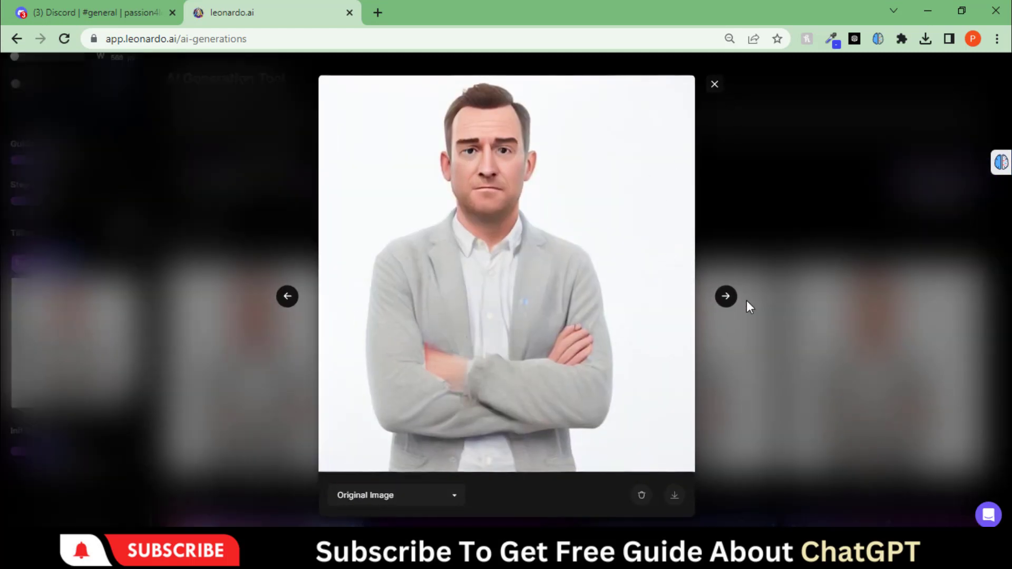
pyautogui.click(727, 304)
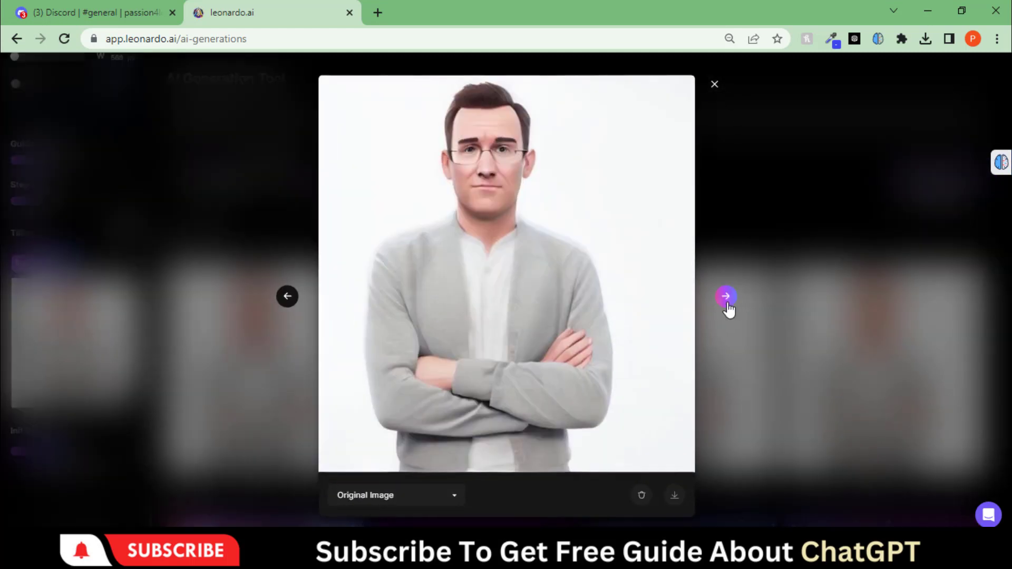
pyautogui.click(728, 304)
pyautogui.click(727, 298)
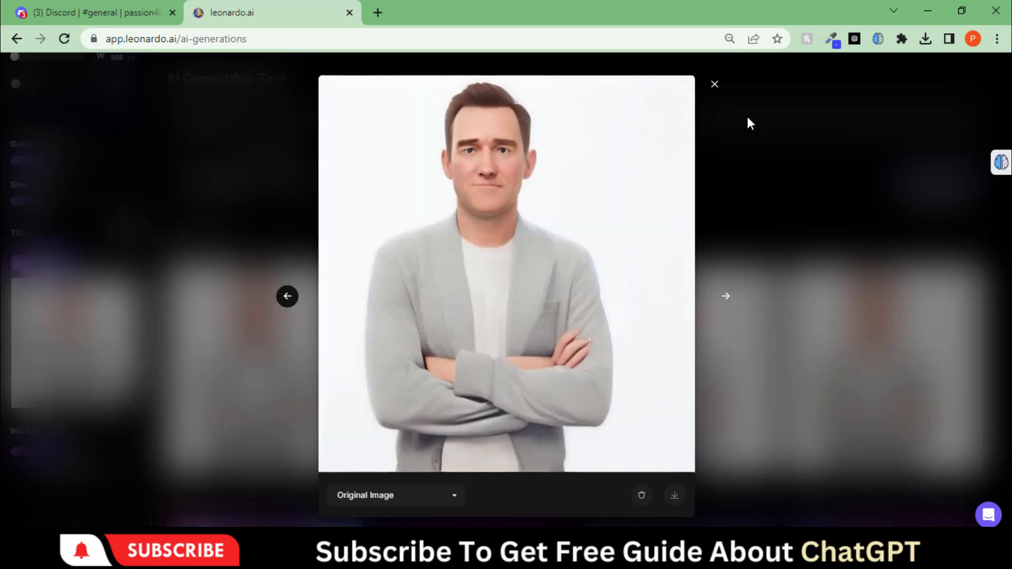
pyautogui.click(715, 85)
# Close the Leonardo.Ai tab and start a direct message with the BlueWillow bot from its server
pyautogui.hotkey('ctrl', 'w')
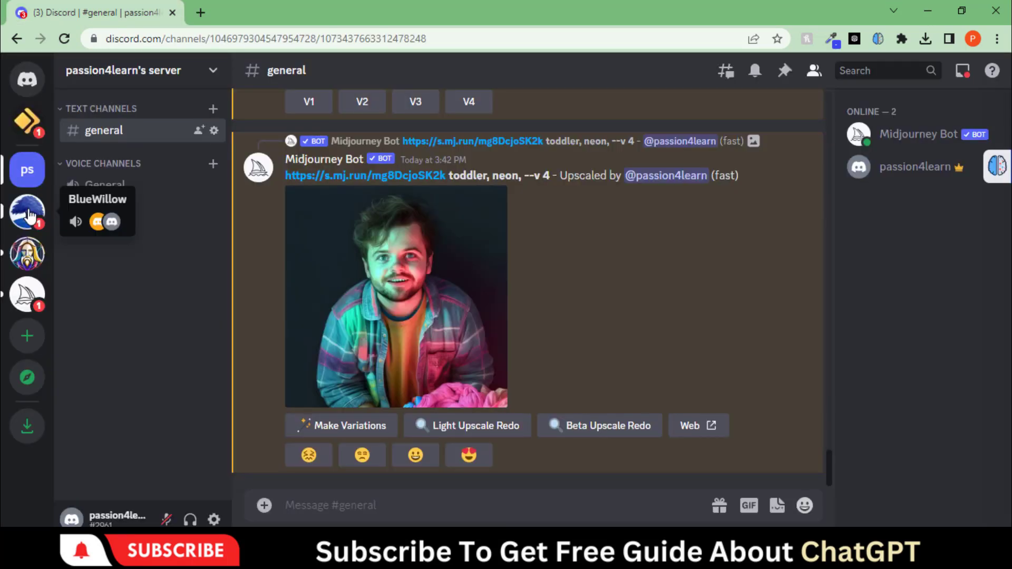
pyautogui.click(28, 213)
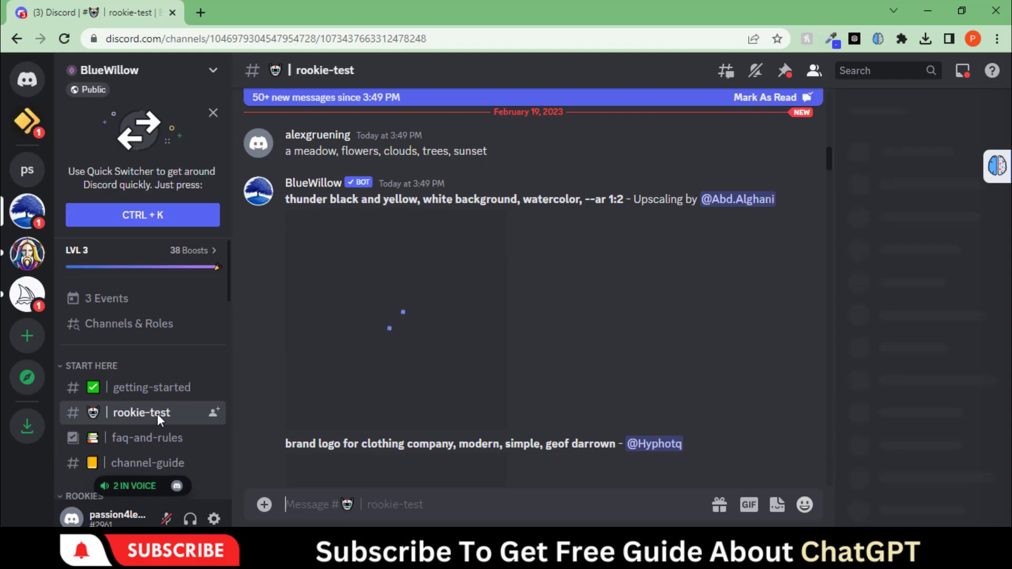
pyautogui.rightClick(301, 188)
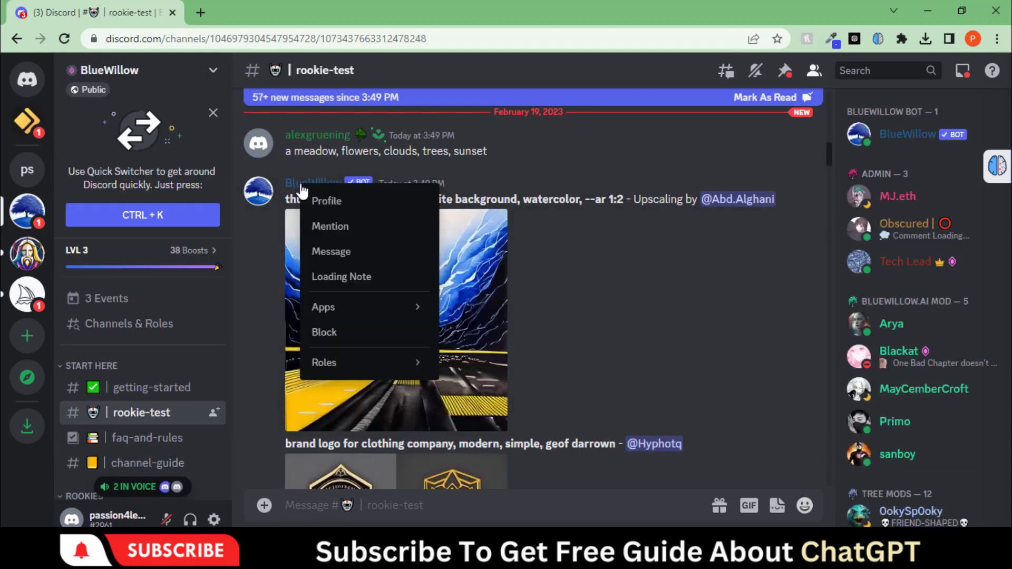
pyautogui.click(331, 252)
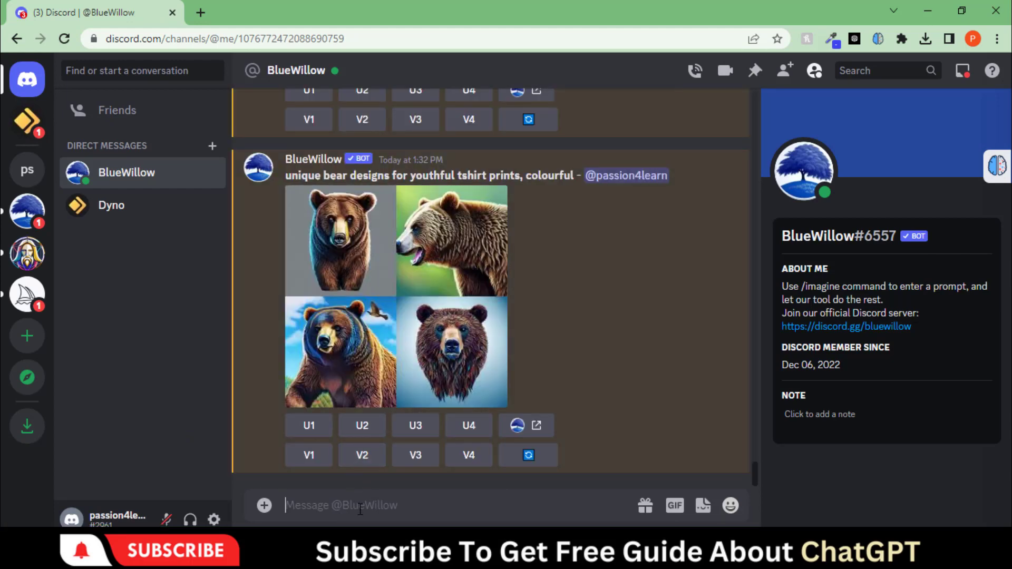
# Upload the smiling man's photo to the BlueWillow DM and copy its image address
pyautogui.click(264, 506)
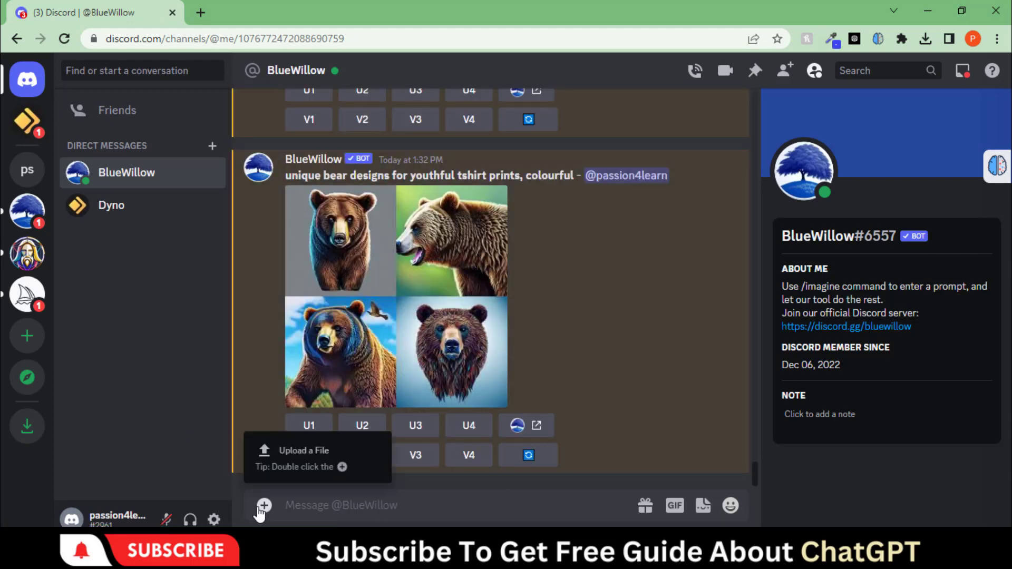
pyautogui.click(299, 453)
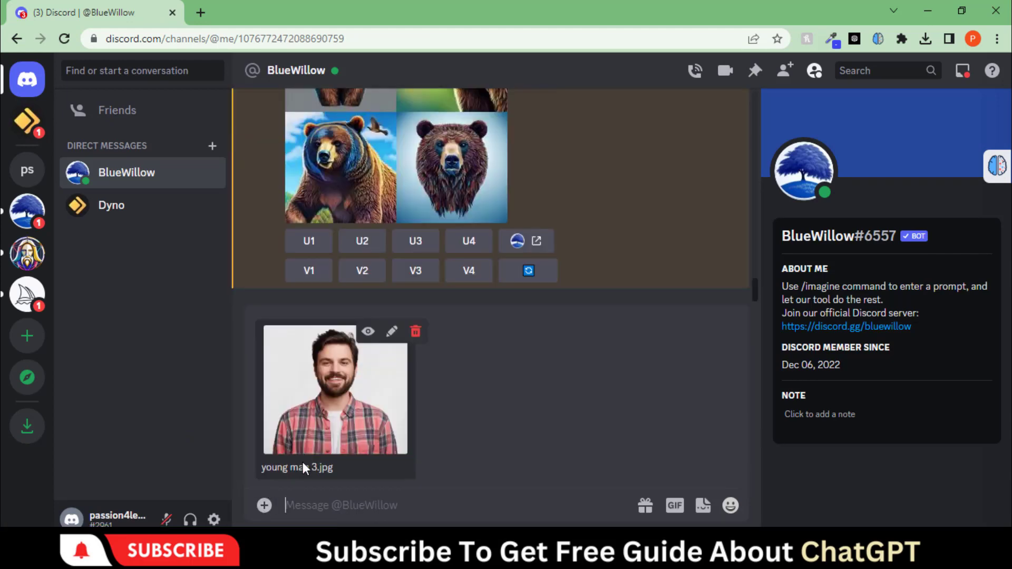
pyautogui.press('Return')
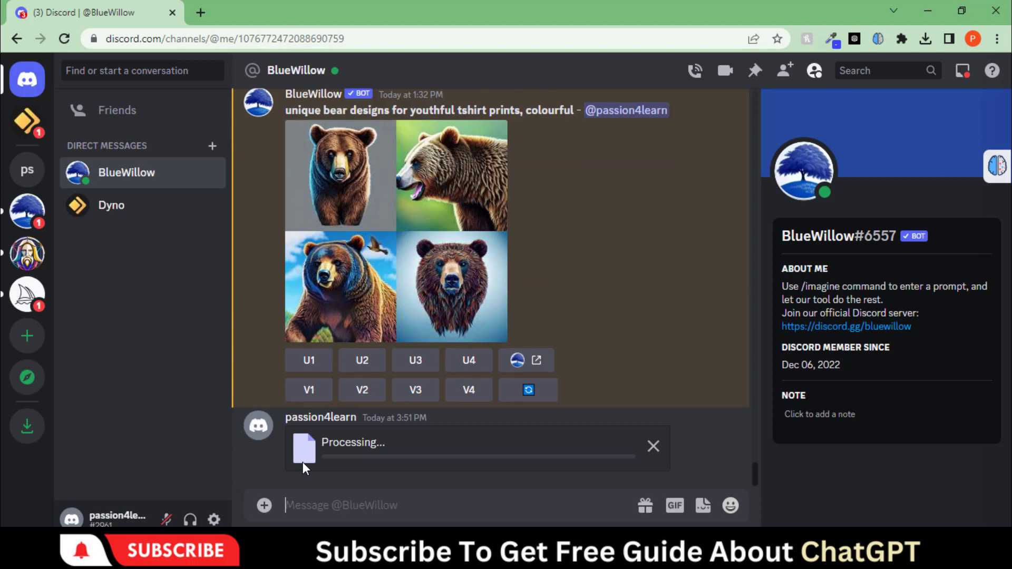
pyautogui.click(303, 462)
pyautogui.rightClick(420, 323)
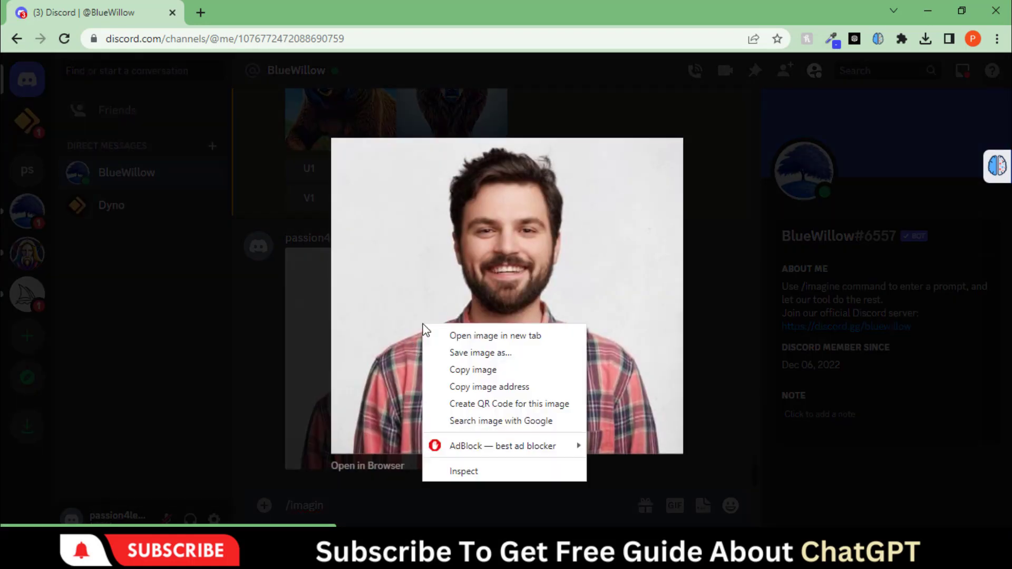
pyautogui.click(464, 388)
pyautogui.click(360, 508)
# Submit /imagine with the photo URL and 'pixar, angry man, --v 4'
pyautogui.write('/imagine')
pyautogui.click(338, 472)
pyautogui.hotkey('ctrl', 'v')
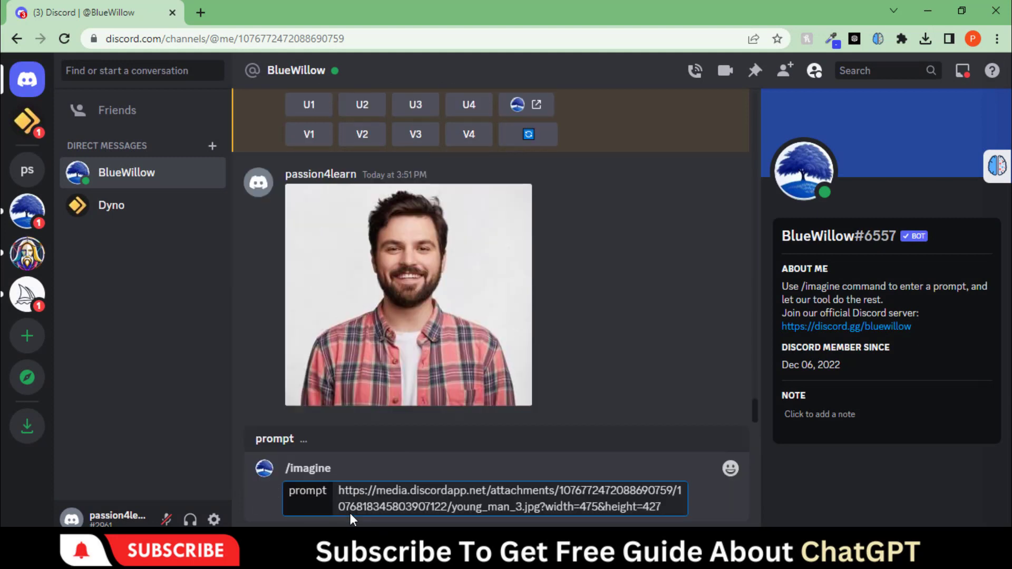
pyautogui.write('pixar,')
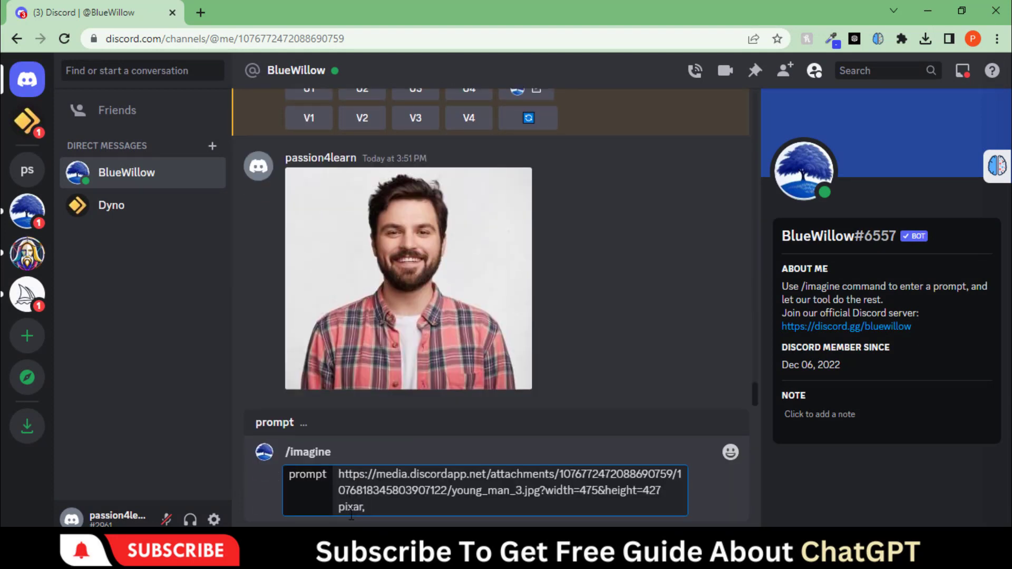
pyautogui.write(' angry man, --v 4')
pyautogui.press('Return')
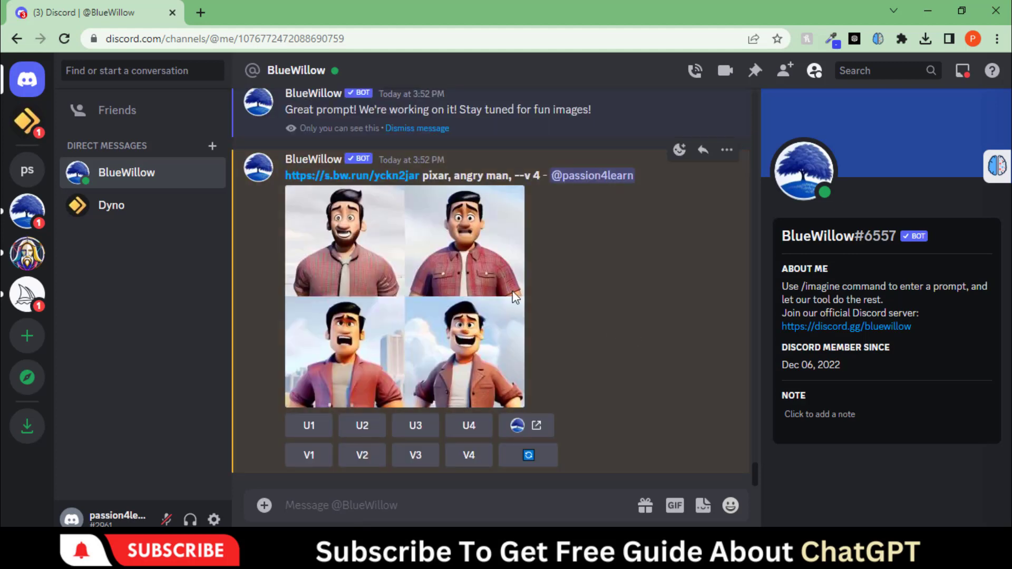
# Request an upscale of angry-man image 2 and variations of image 4
pyautogui.click(387, 298)
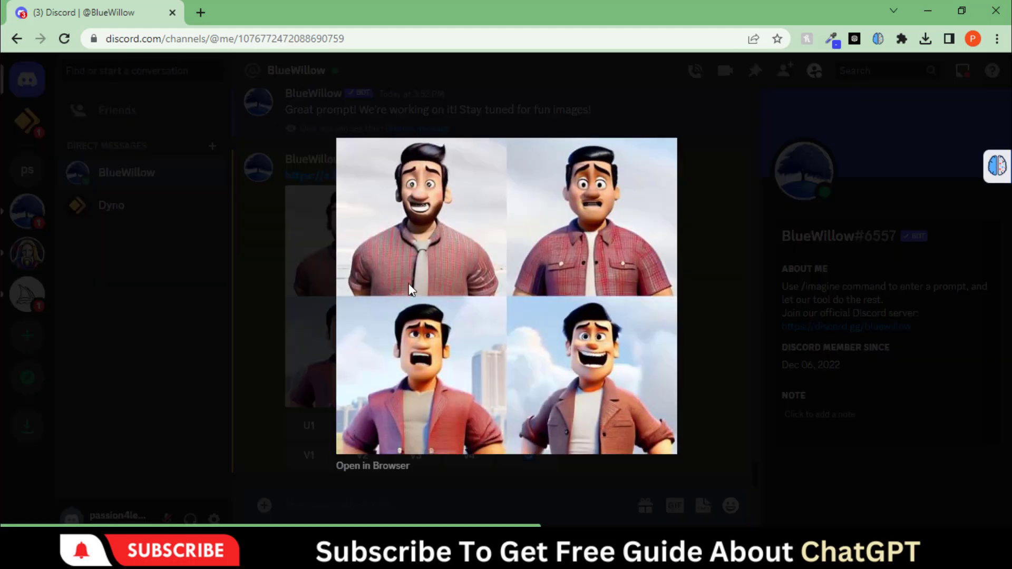
pyautogui.press('Escape')
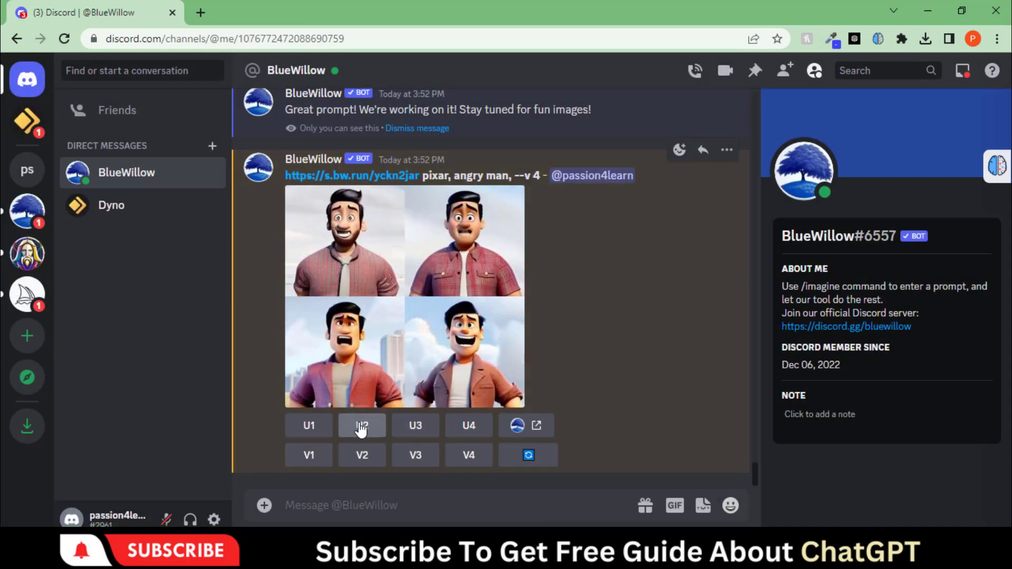
pyautogui.click(362, 424)
pyautogui.click(469, 456)
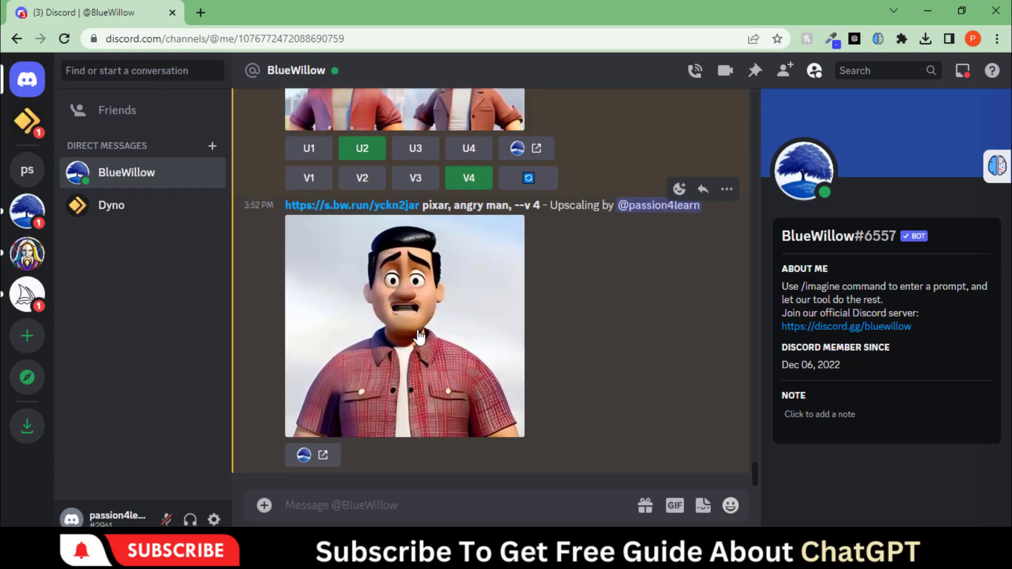
# Inspect the upscaled image 2 and the four-image variations grid enlarged
pyautogui.click(369, 347)
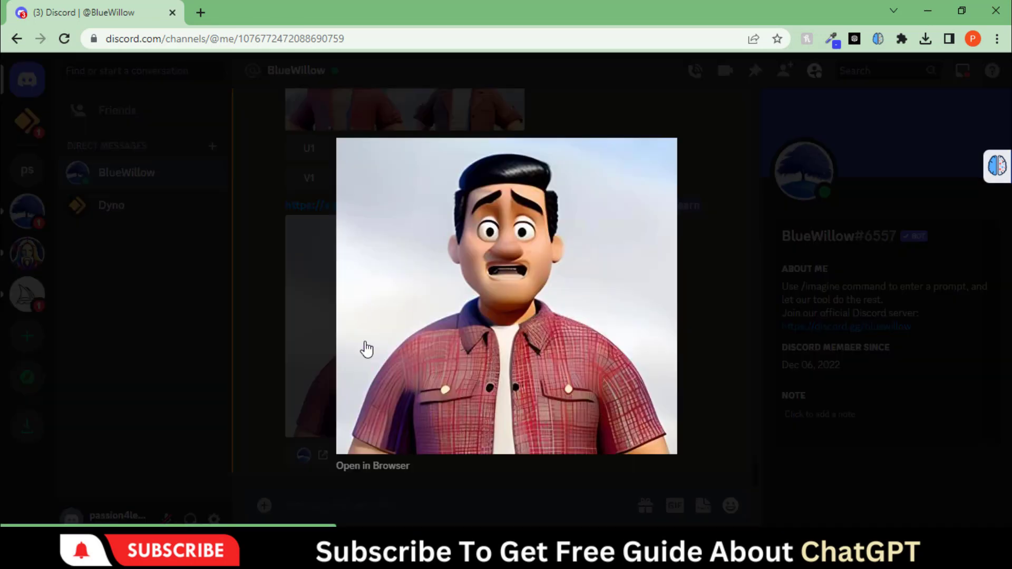
pyautogui.click(701, 275)
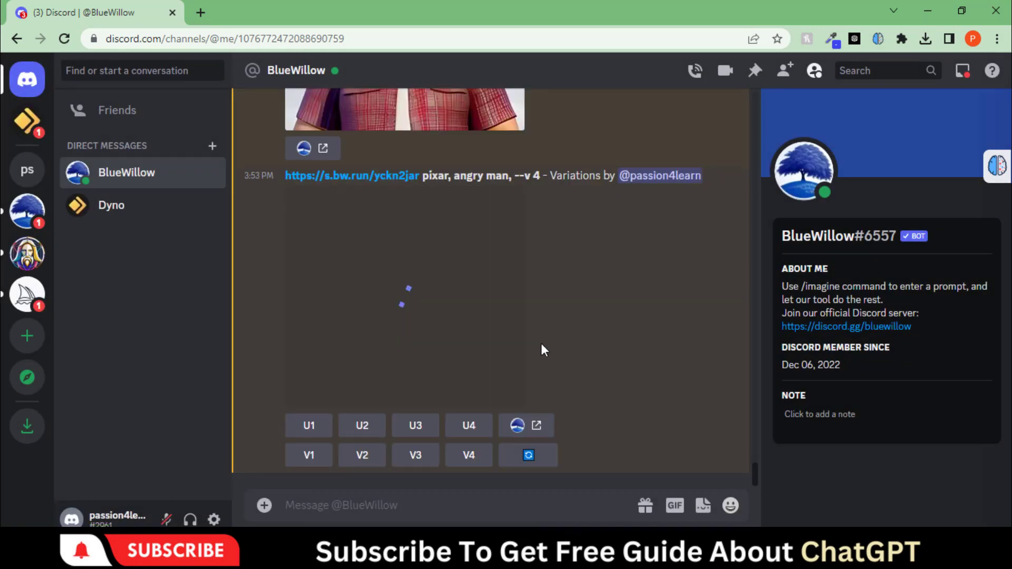
pyautogui.click(432, 304)
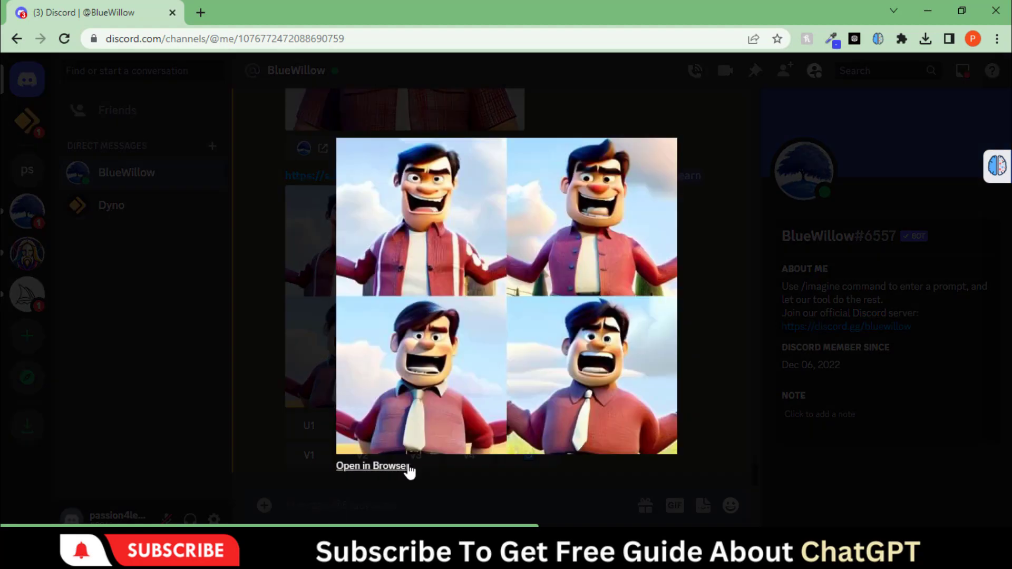